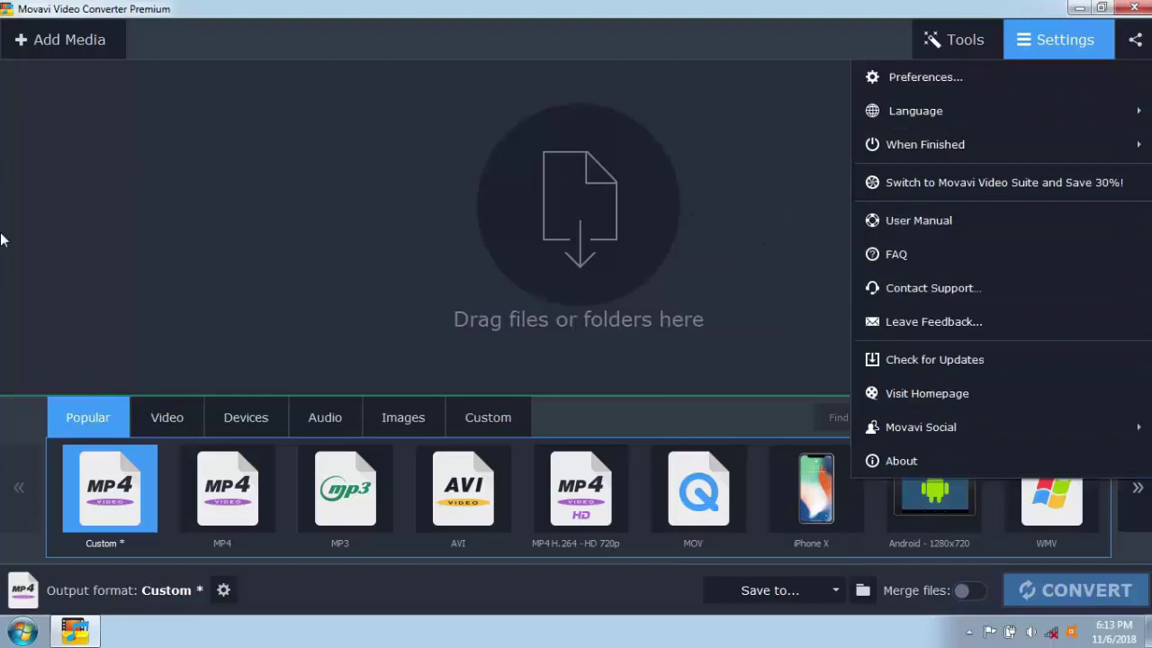
Add the video セパトゥ〜くつ〜 from "New folder" inside E: Download > Video to the conversion list.
click(45, 51)
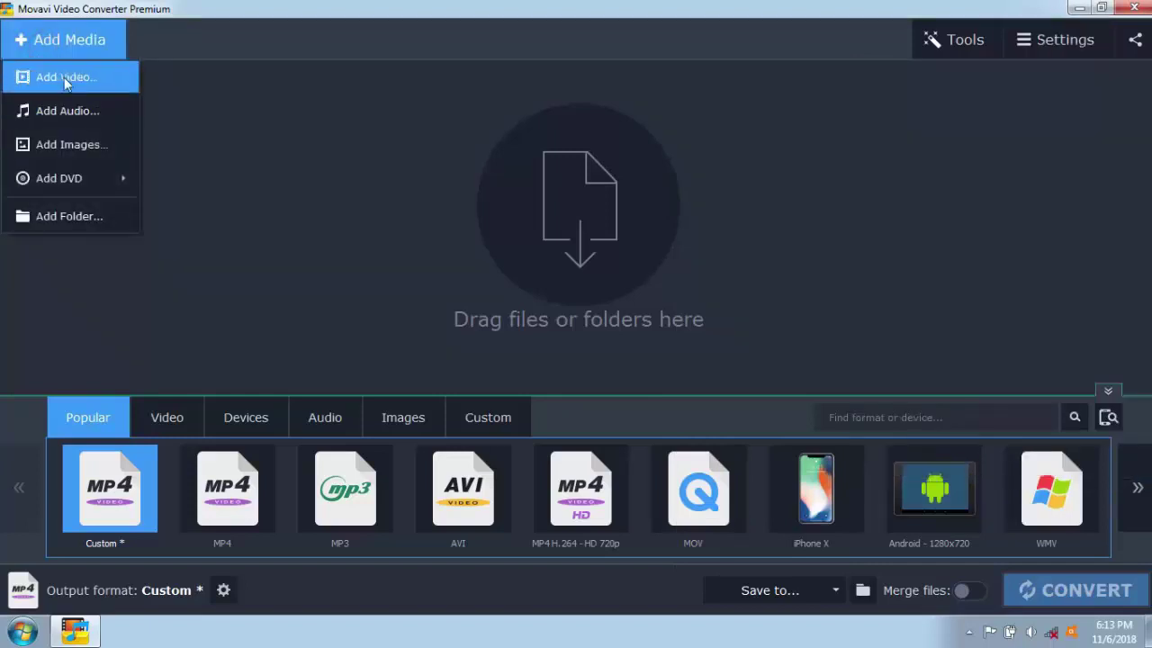
click(64, 77)
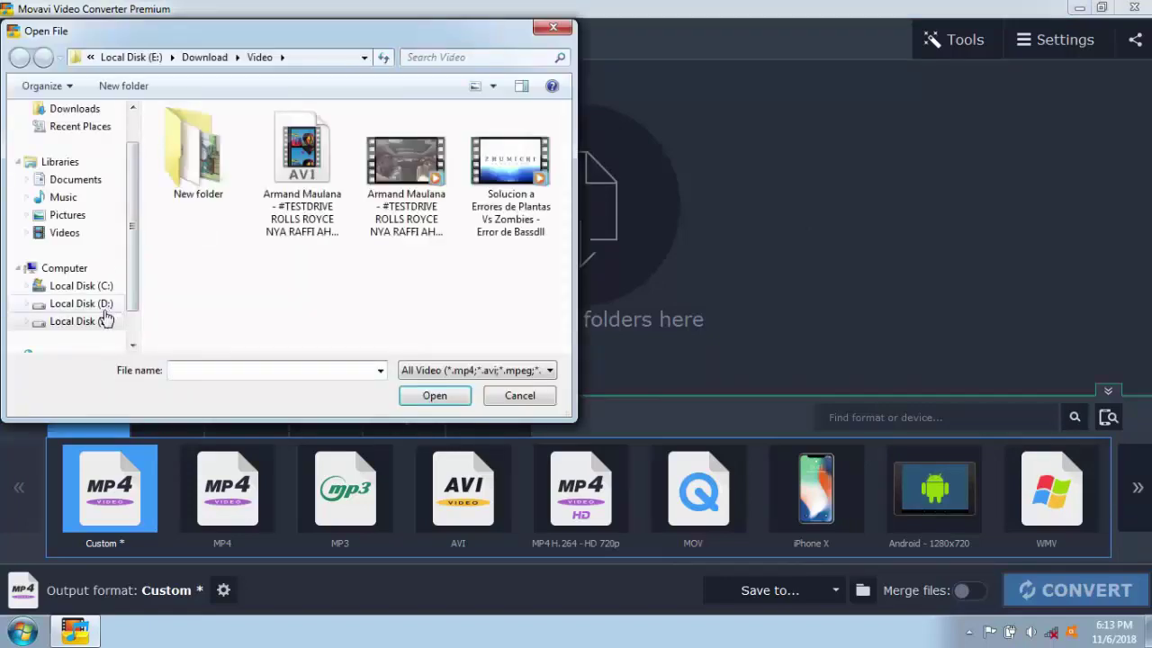
click(101, 322)
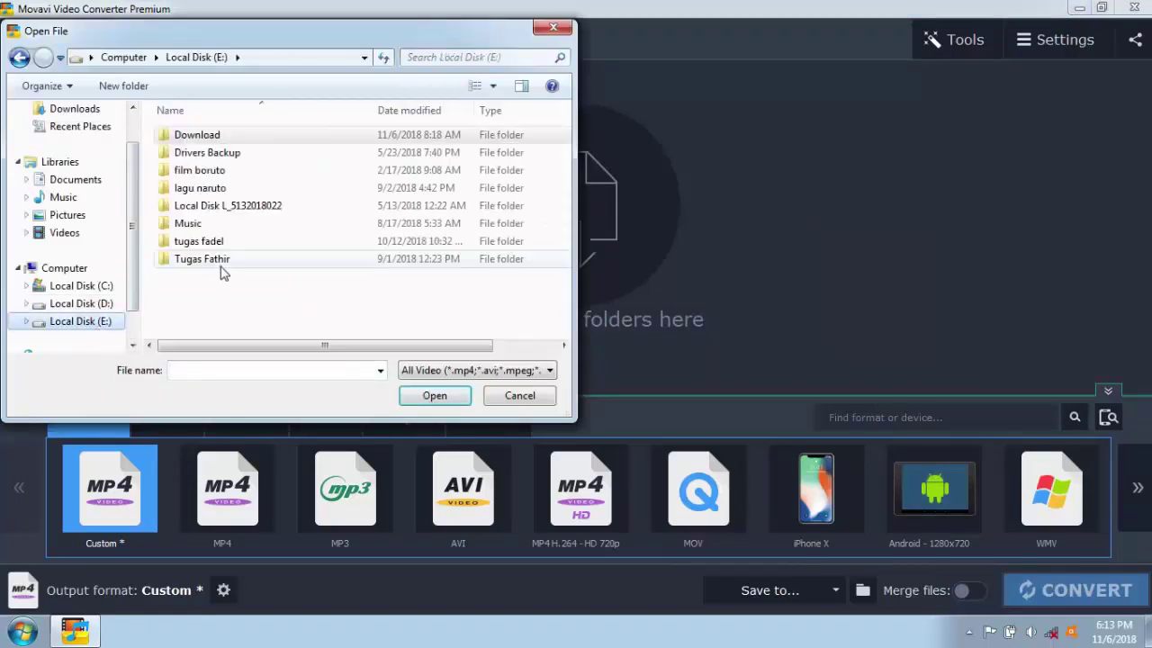
click(16, 56)
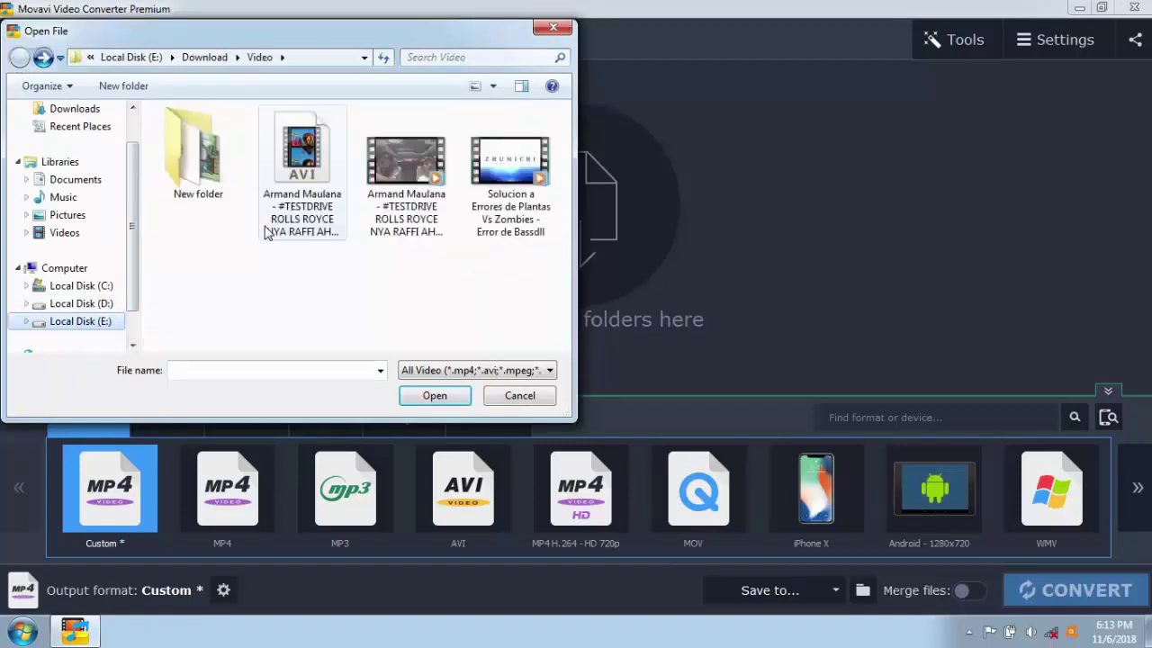
double_click(196, 151)
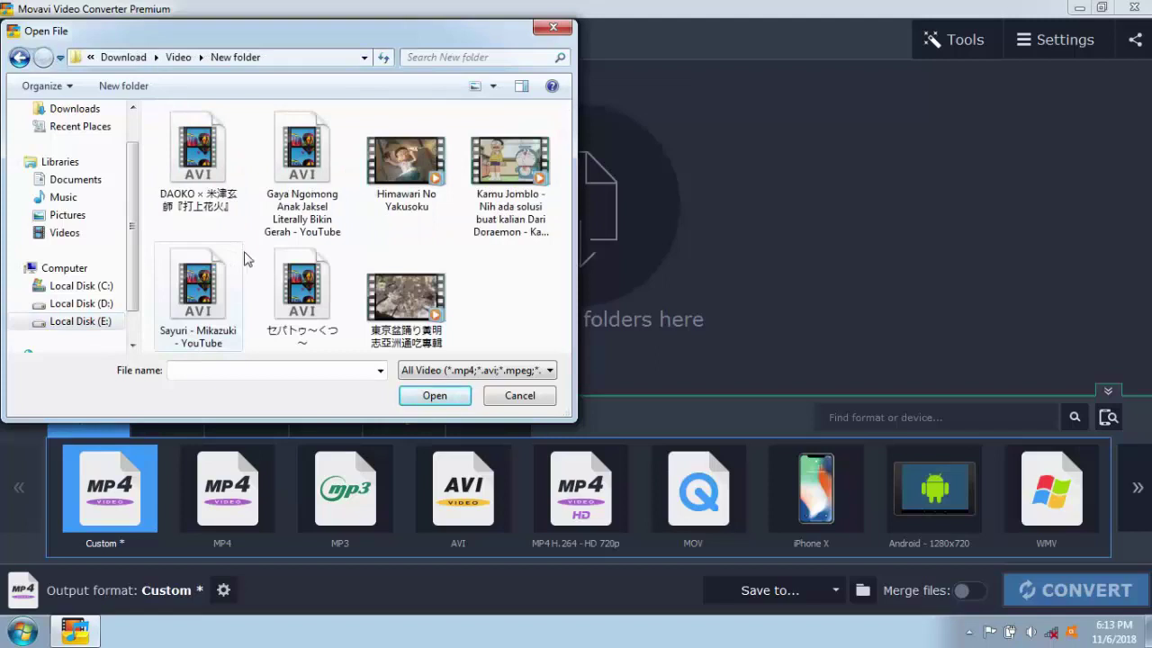
click(302, 287)
click(430, 396)
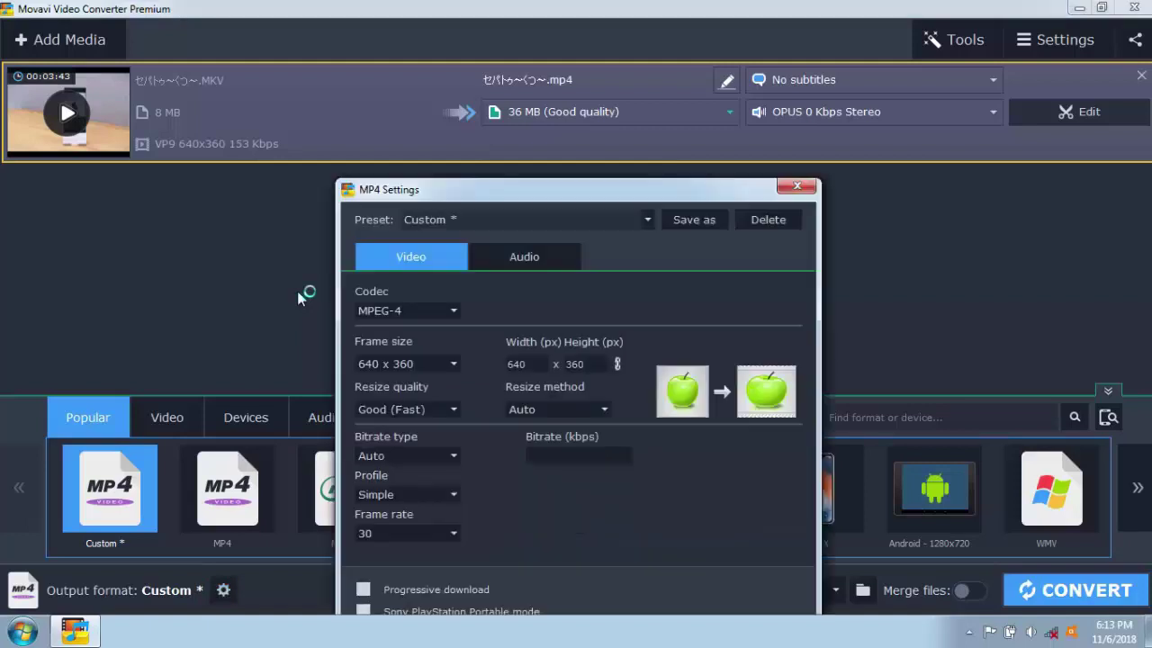
Close the MP4 settings and choose the MP4 video preset "MP4 H.264 - Original Size" as output format.
click(796, 186)
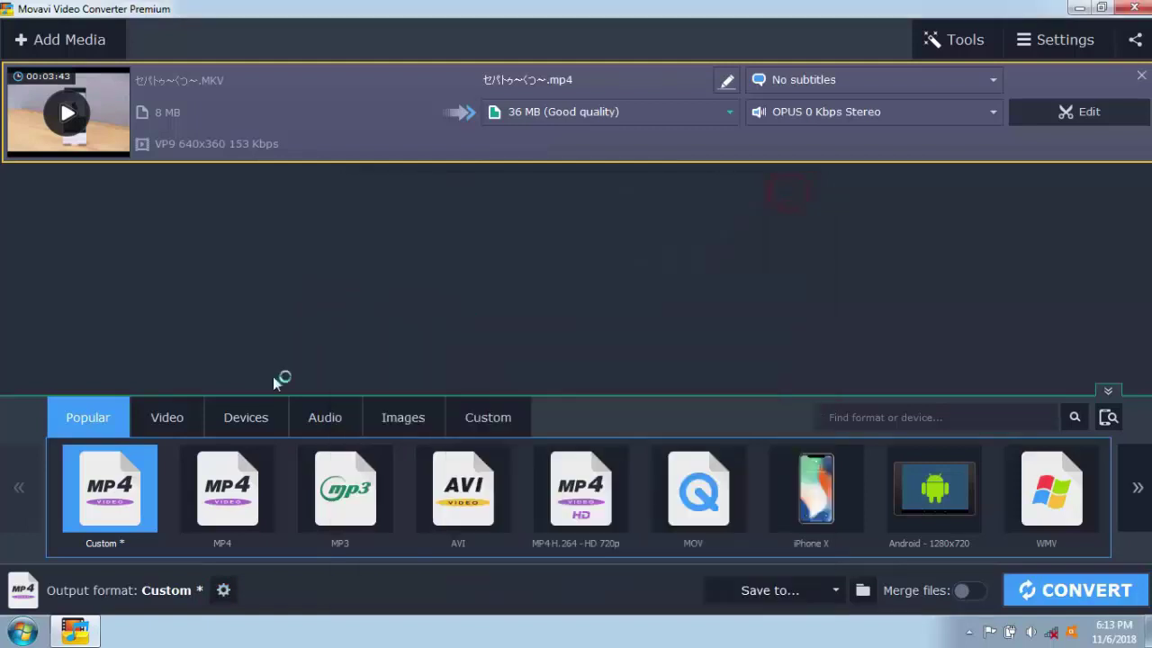
click(191, 419)
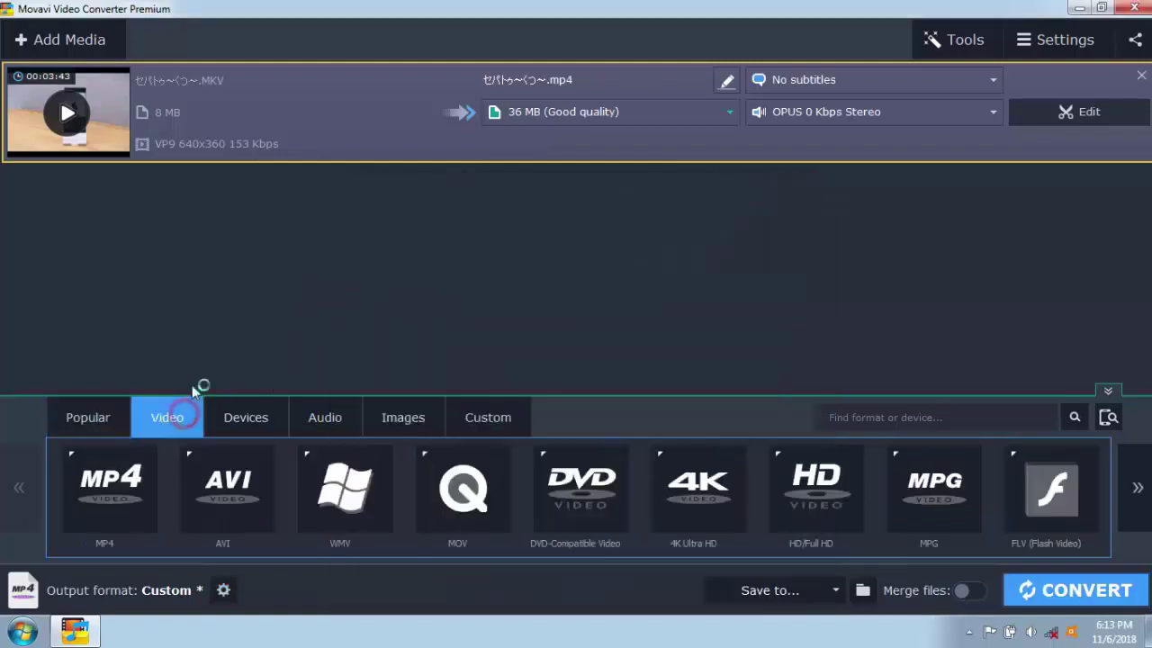
click(113, 495)
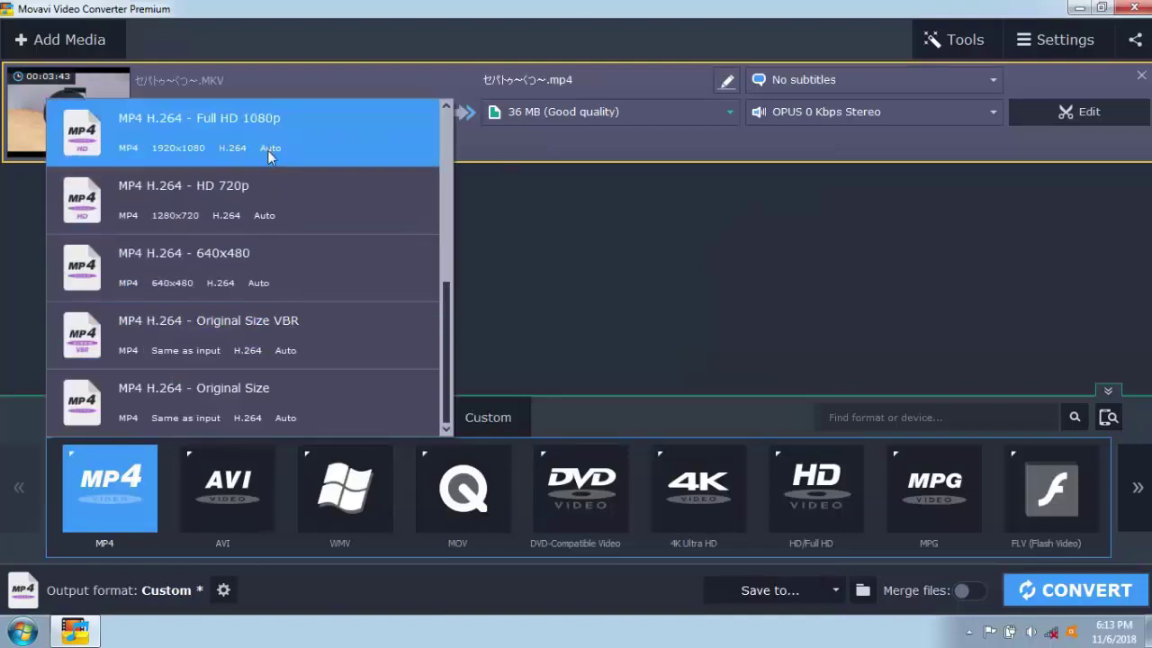
scroll(254, 389, up, 5)
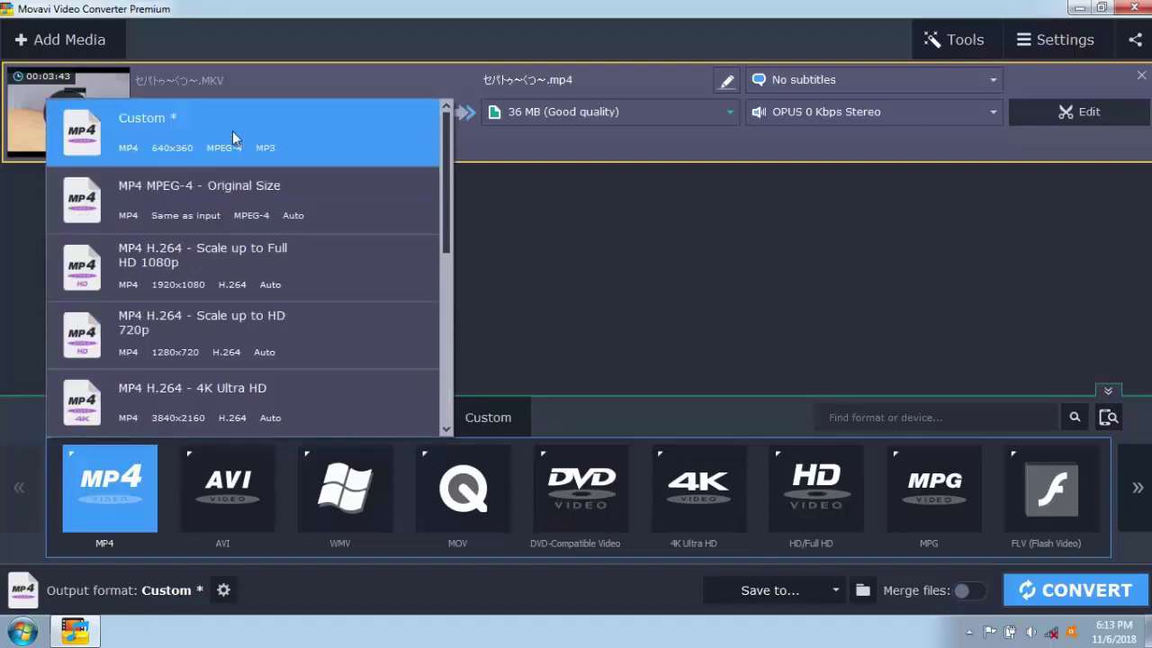
scroll(281, 132, down, 5)
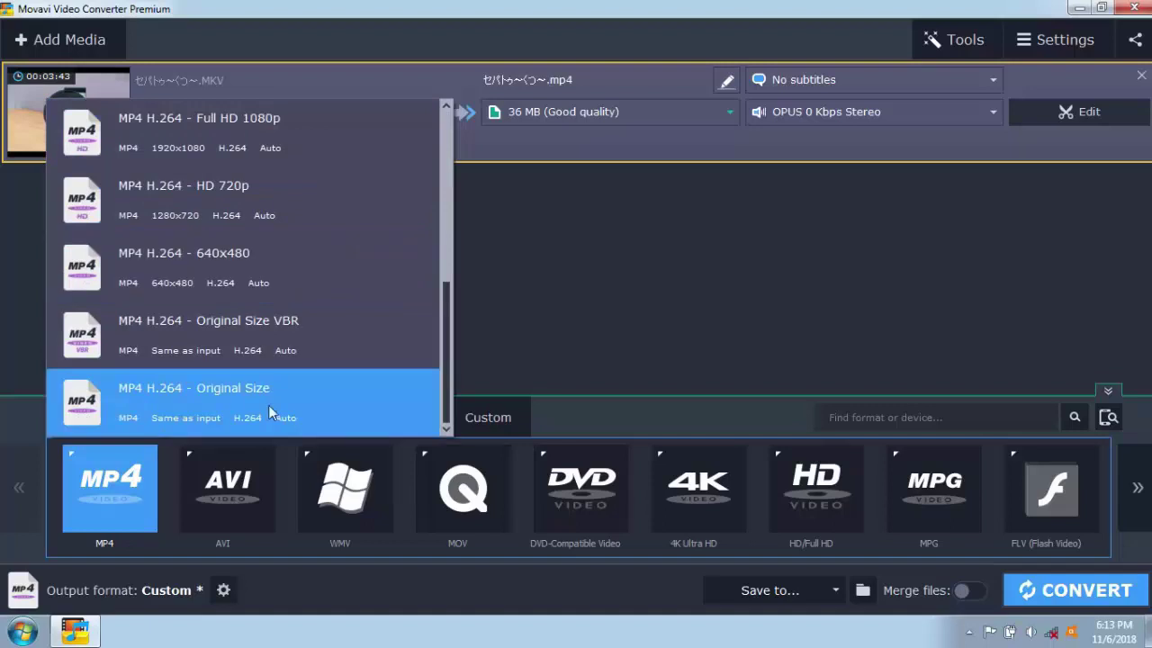
click(268, 412)
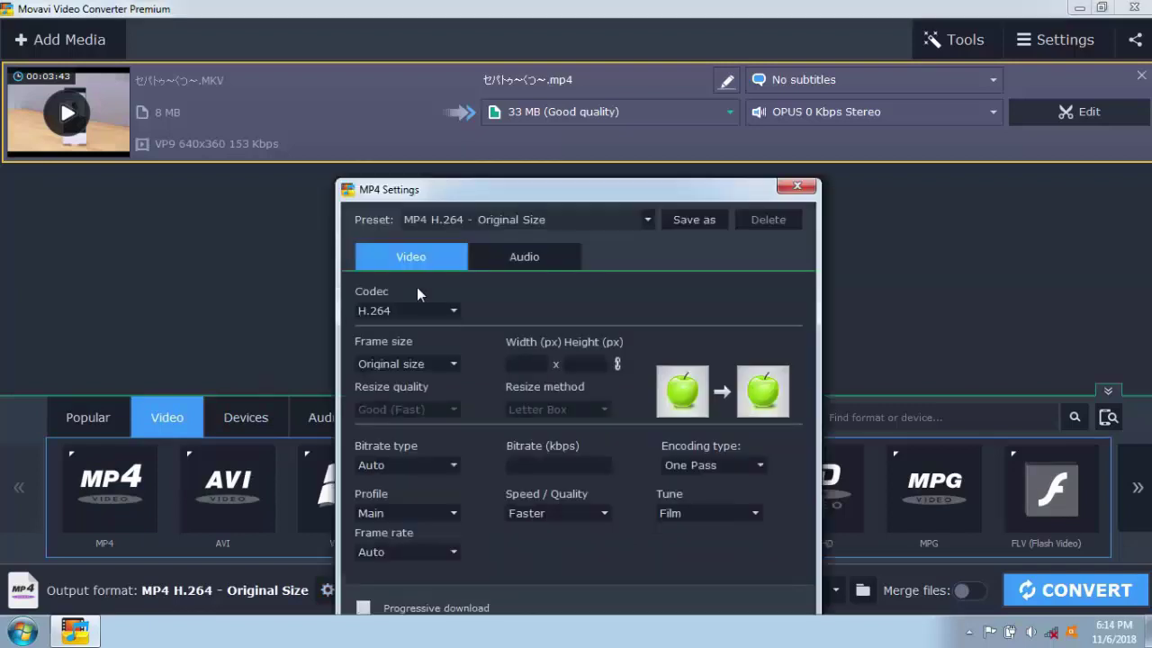
Set the video codec to MPEG-4 in the MP4 settings.
click(474, 178)
drag(474, 175, 437, 55)
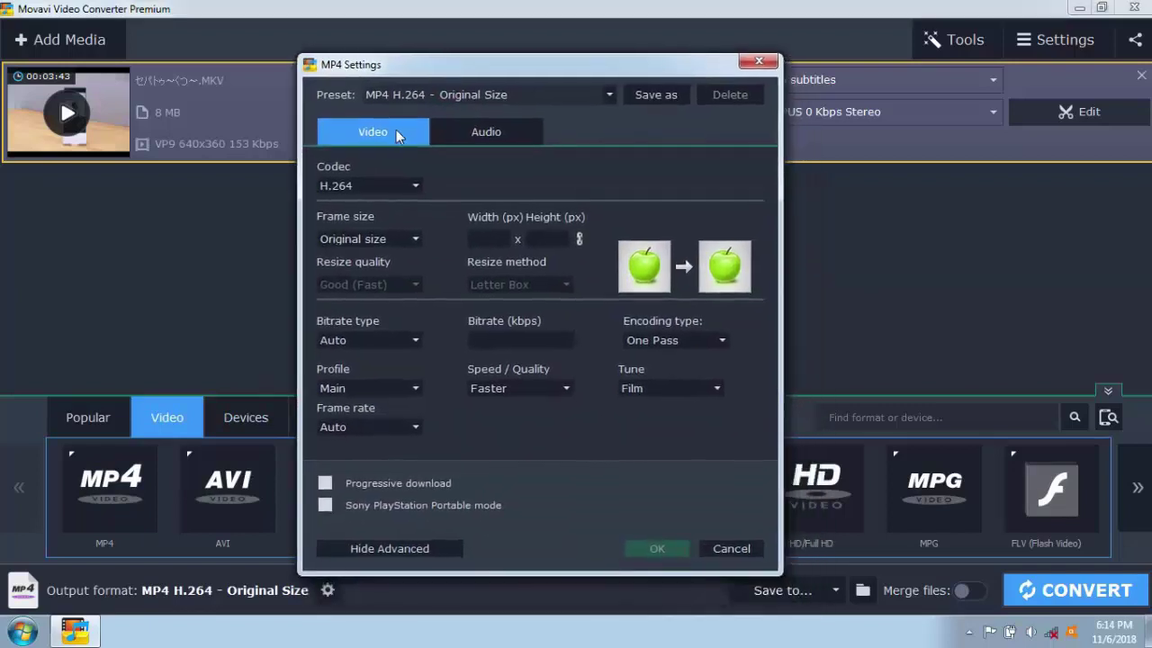
click(404, 189)
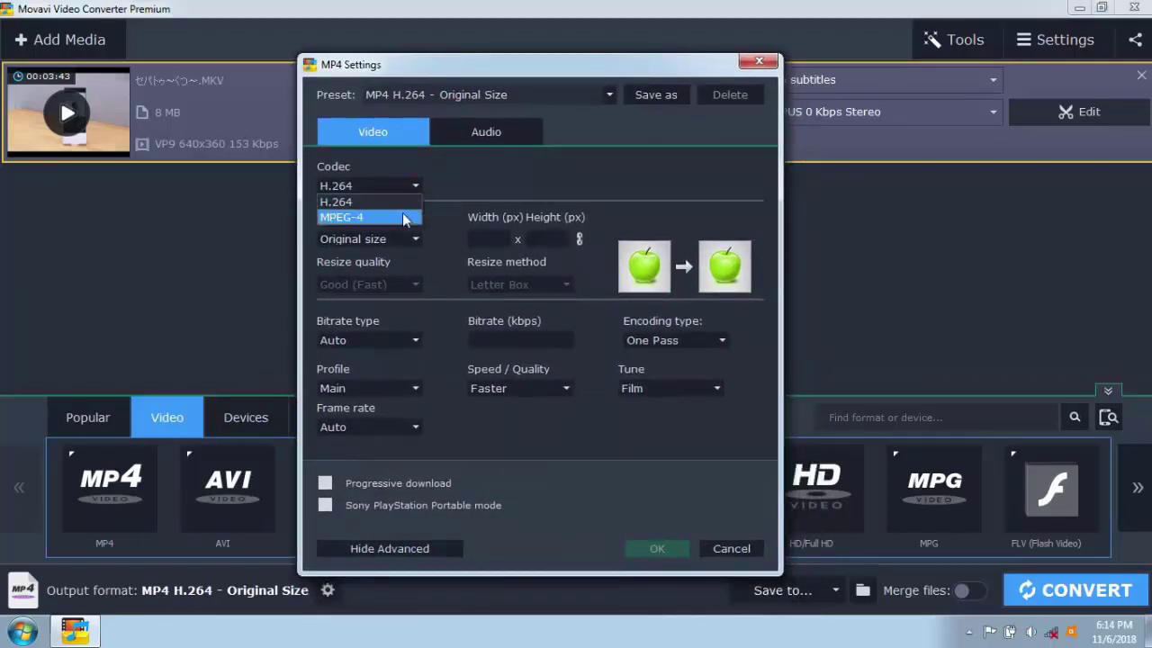
click(403, 218)
Set the output frame size to 640 x 360.
click(409, 240)
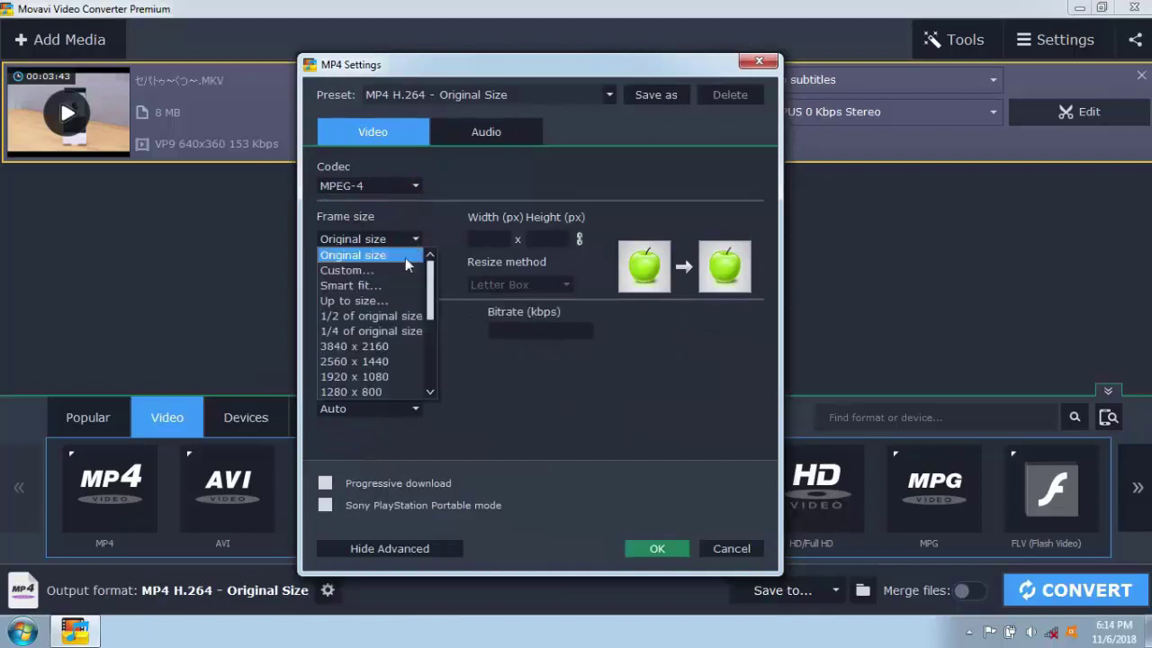
drag(432, 274, 432, 326)
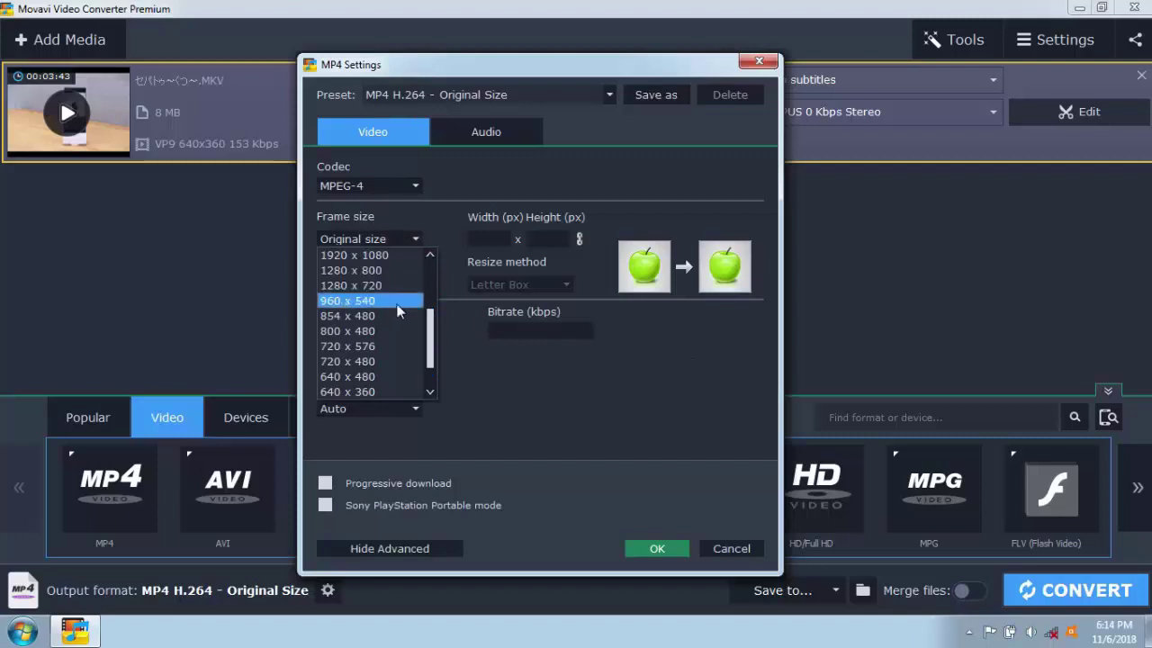
scroll(402, 287, up, 1)
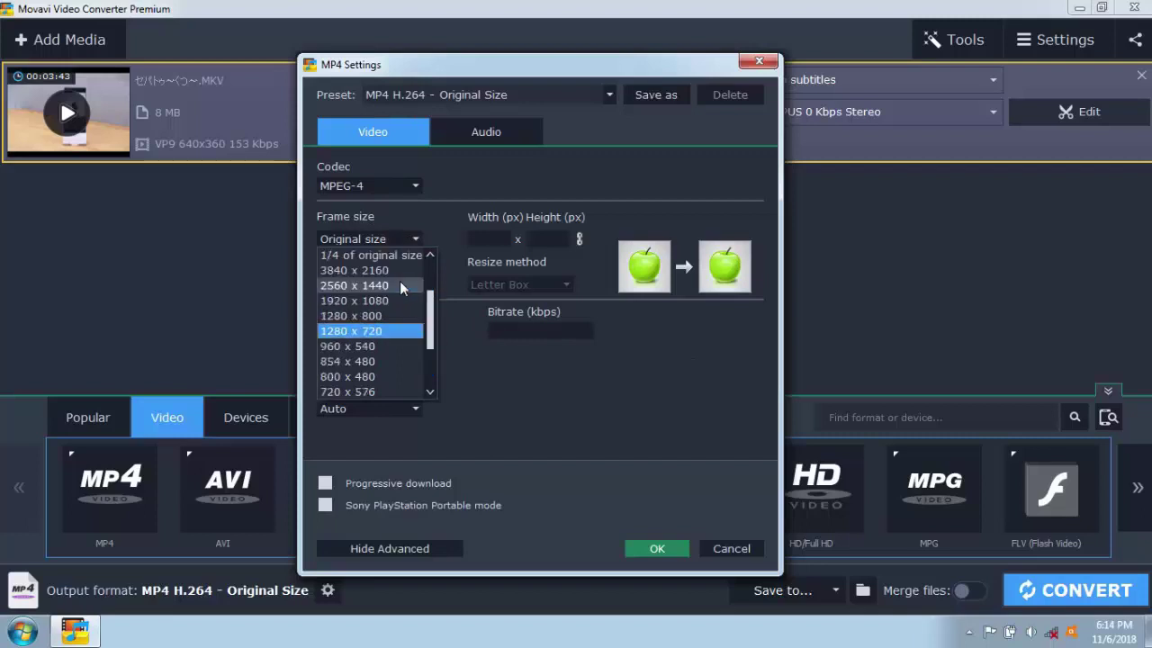
scroll(402, 286, up, 2)
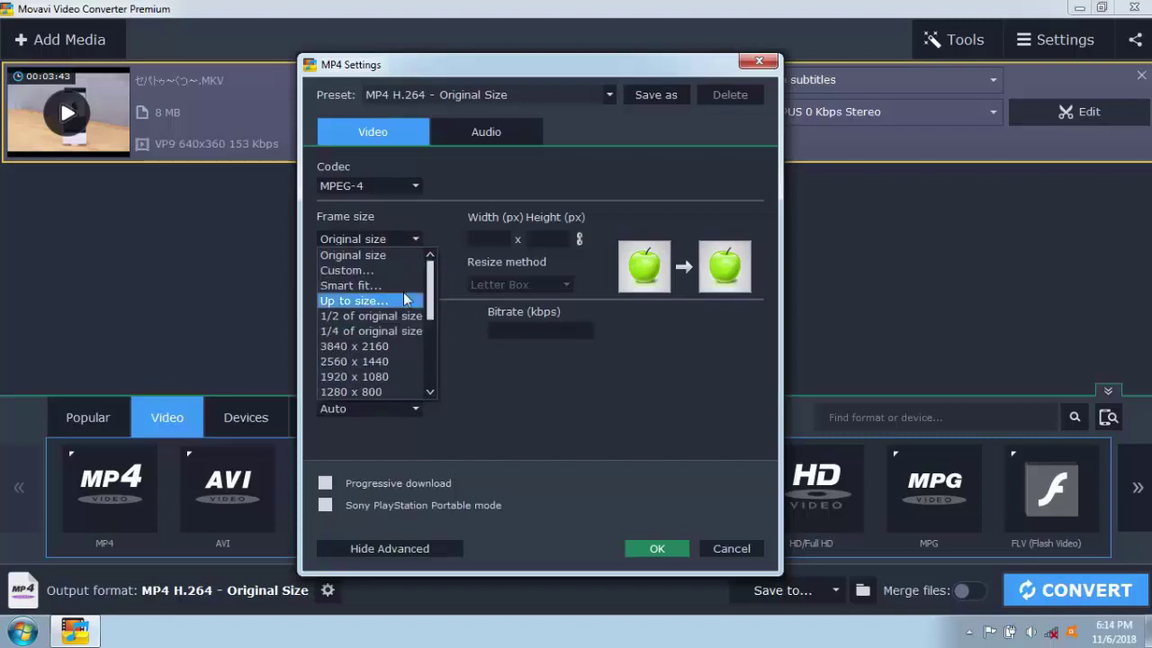
scroll(400, 261, down, 1)
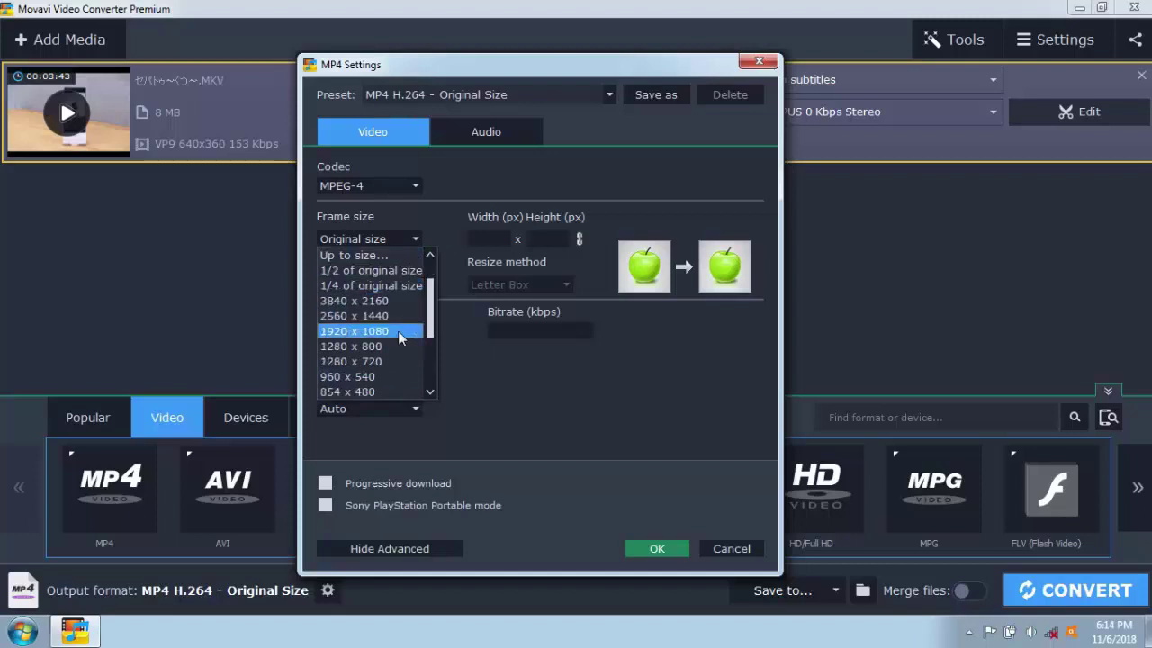
scroll(398, 332, down, 2)
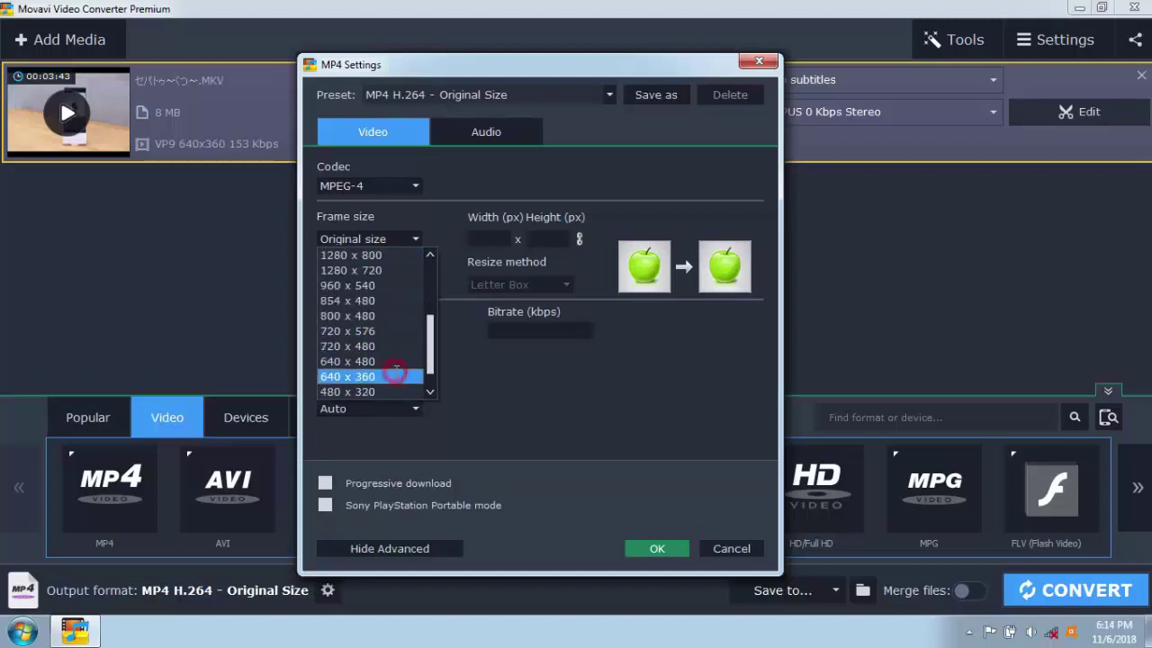
click(398, 376)
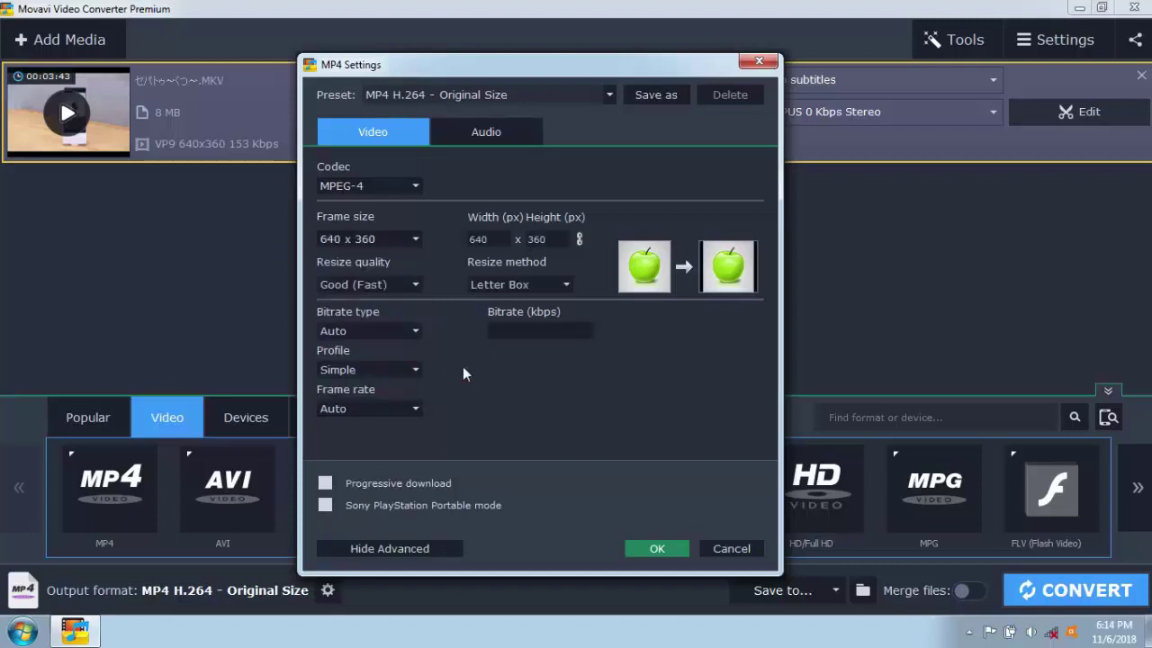
Set the resize method to Auto and leave the bitrate type on Auto.
click(541, 286)
click(531, 345)
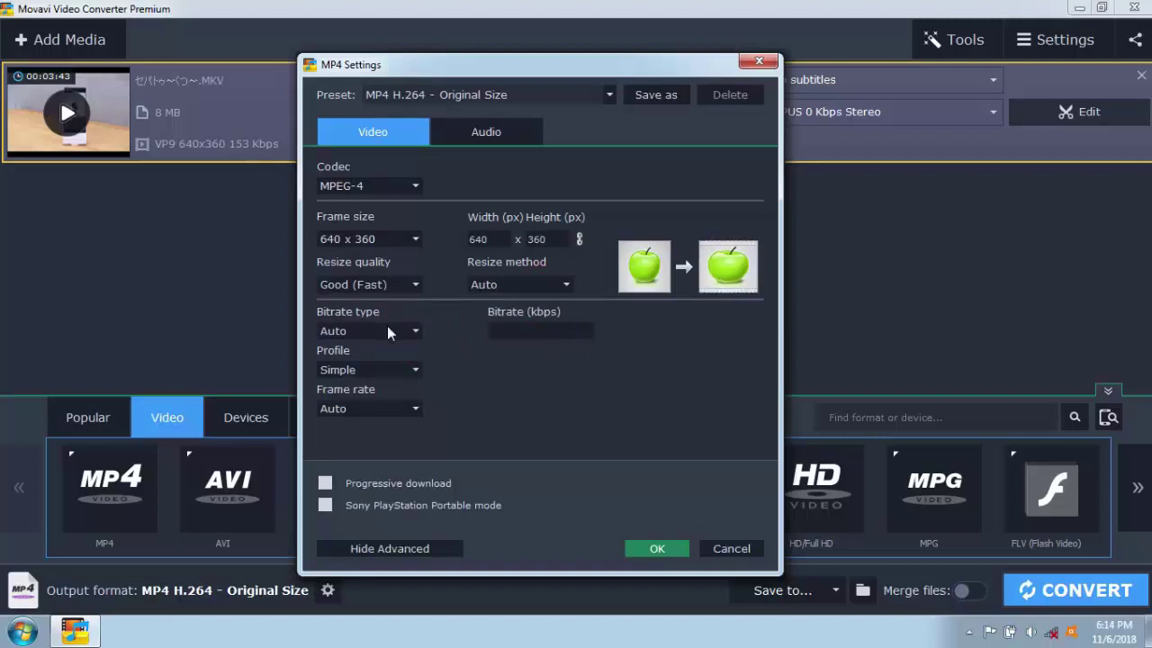
click(416, 332)
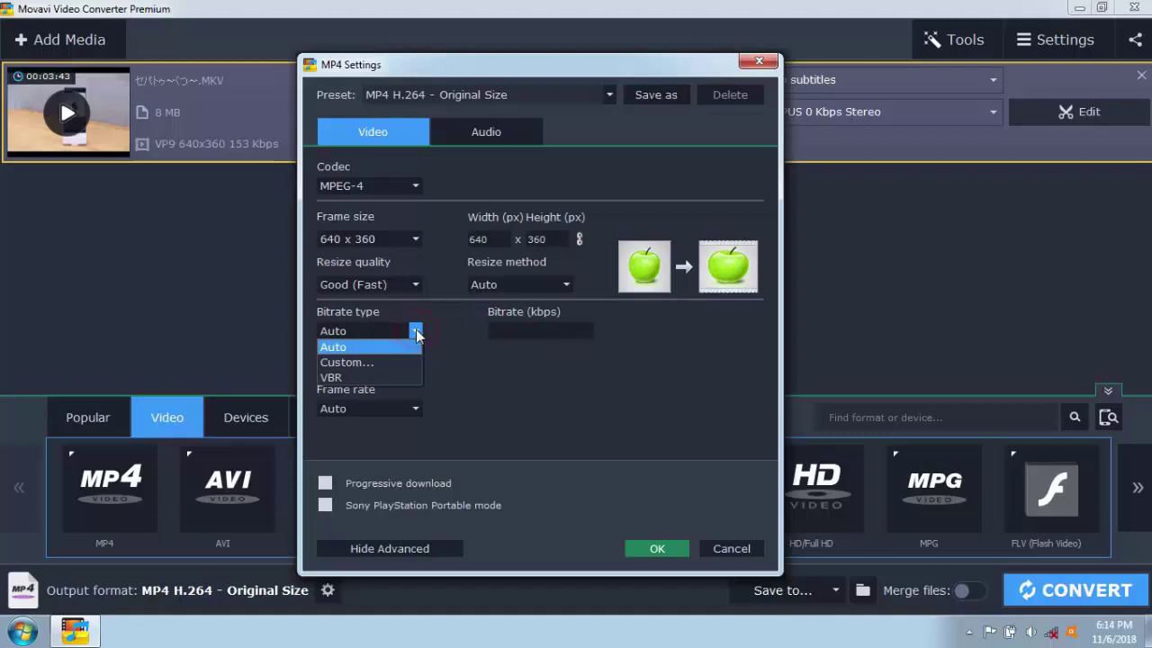
click(512, 390)
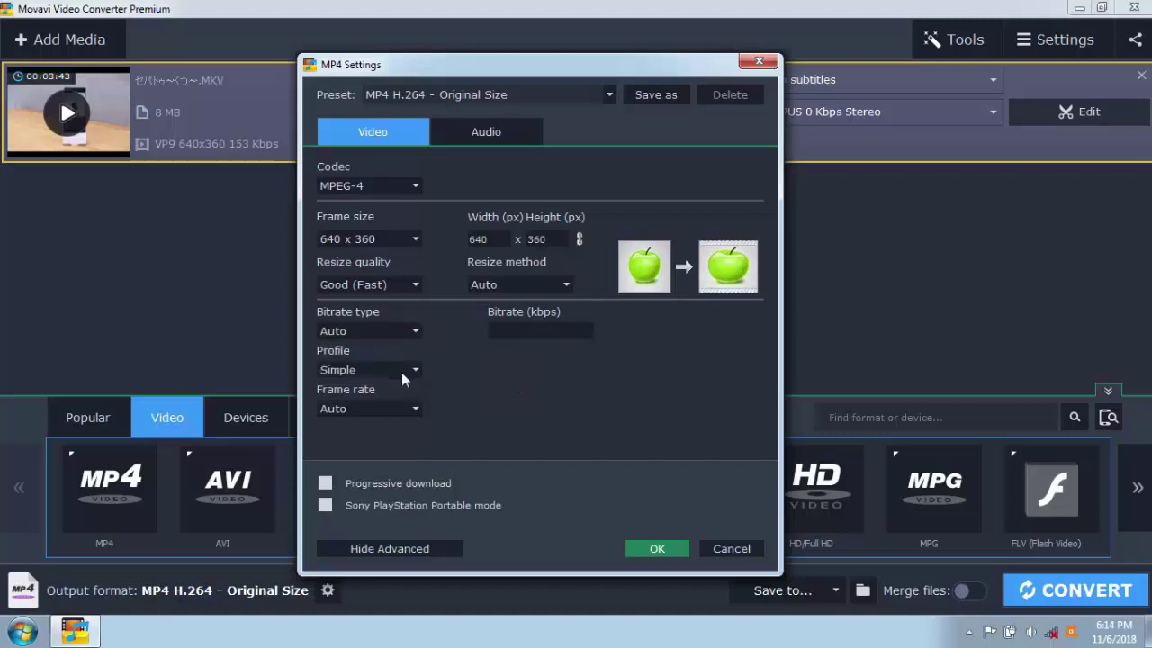
Set the output frame rate to 30.
click(405, 410)
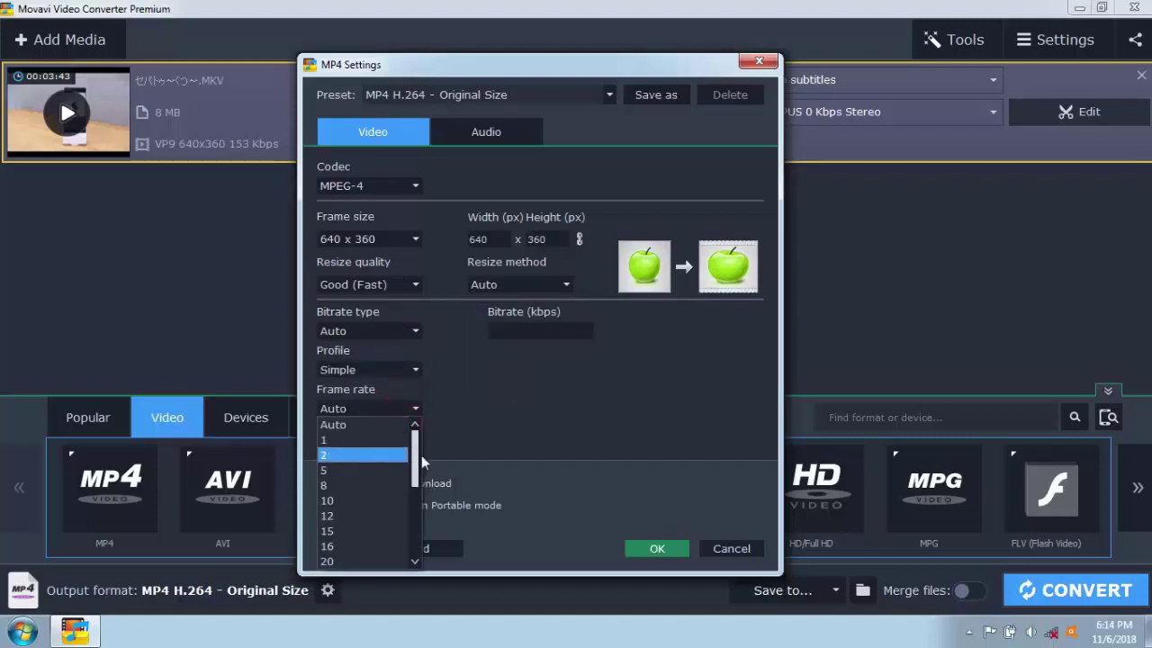
drag(414, 443, 413, 467)
scroll(380, 471, down, 2)
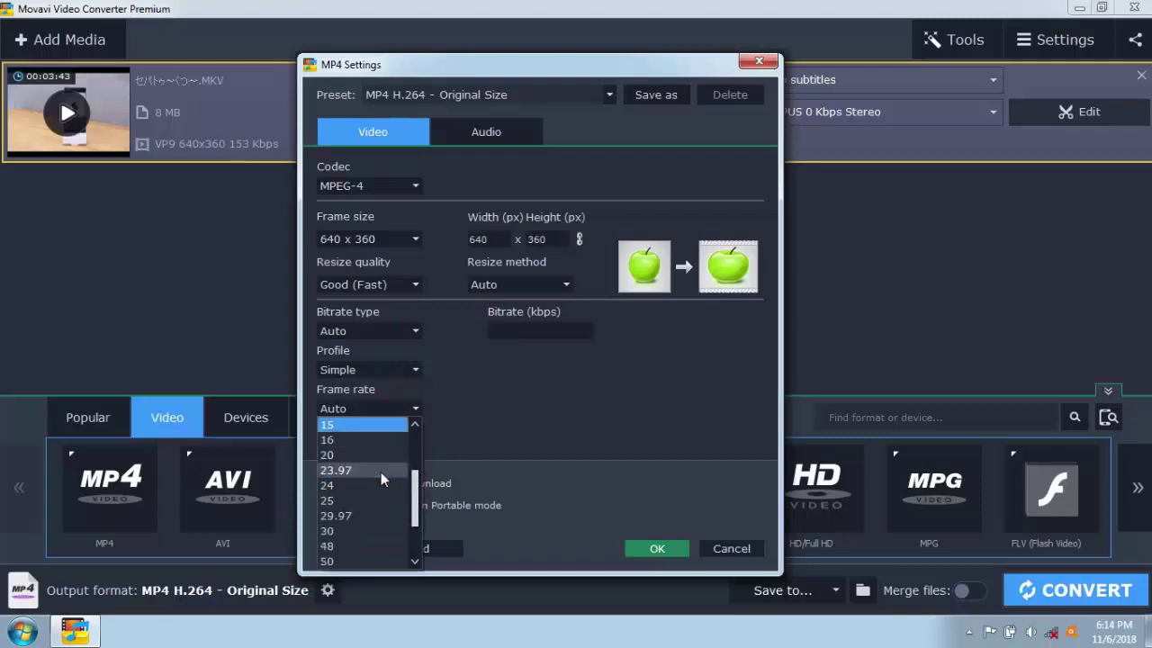
click(355, 538)
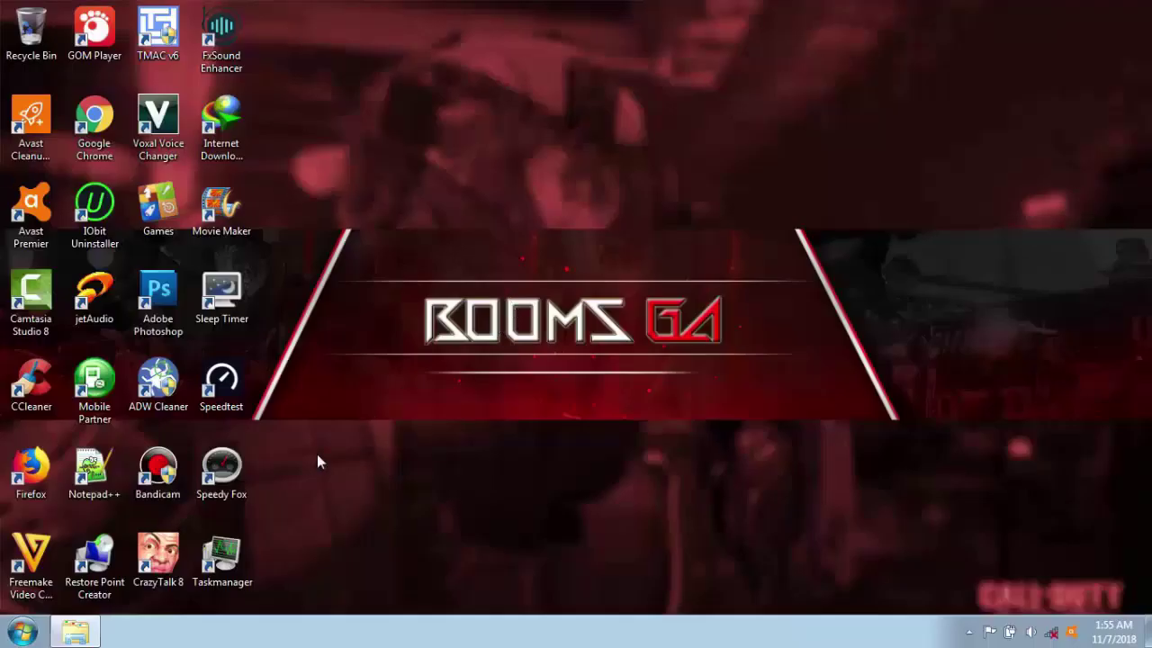
Switch to Windows Explorer and extract the Movavi.Video.Converter.19.0 archive into the Software folder where it is stored.
click(76, 633)
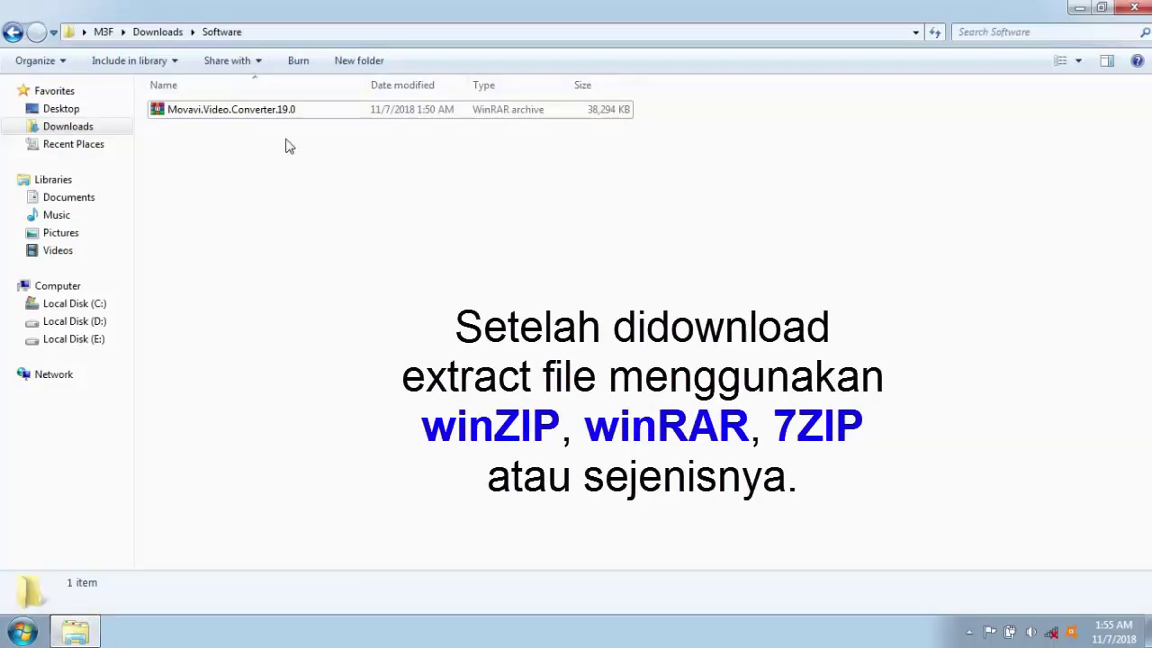
right_click(252, 108)
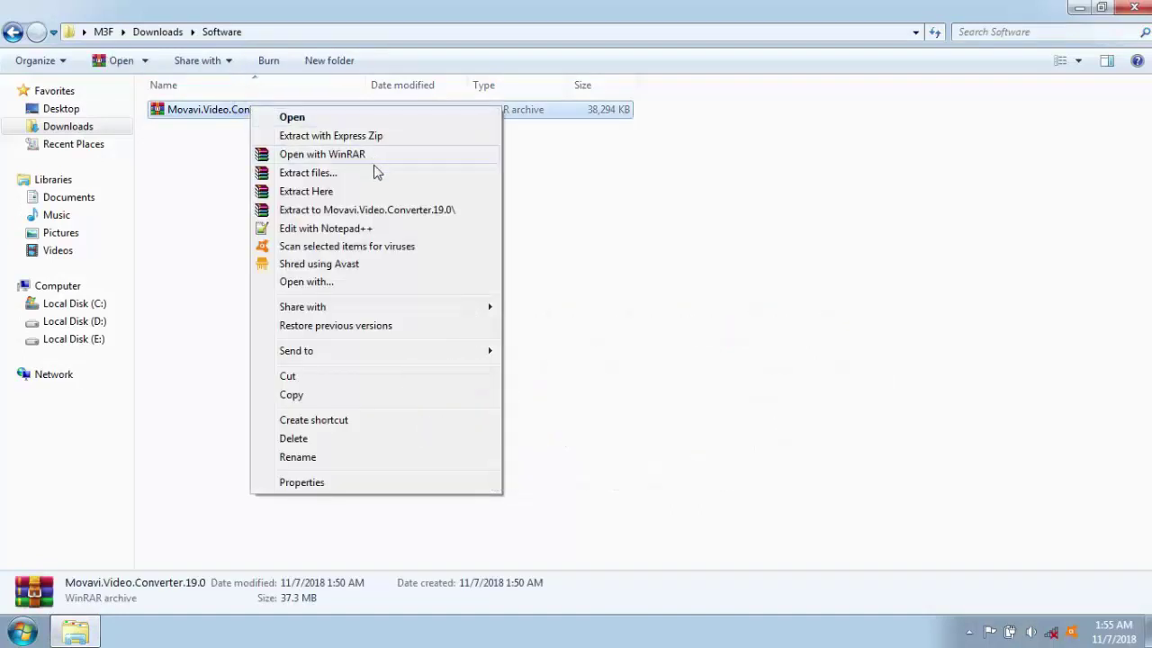
click(317, 192)
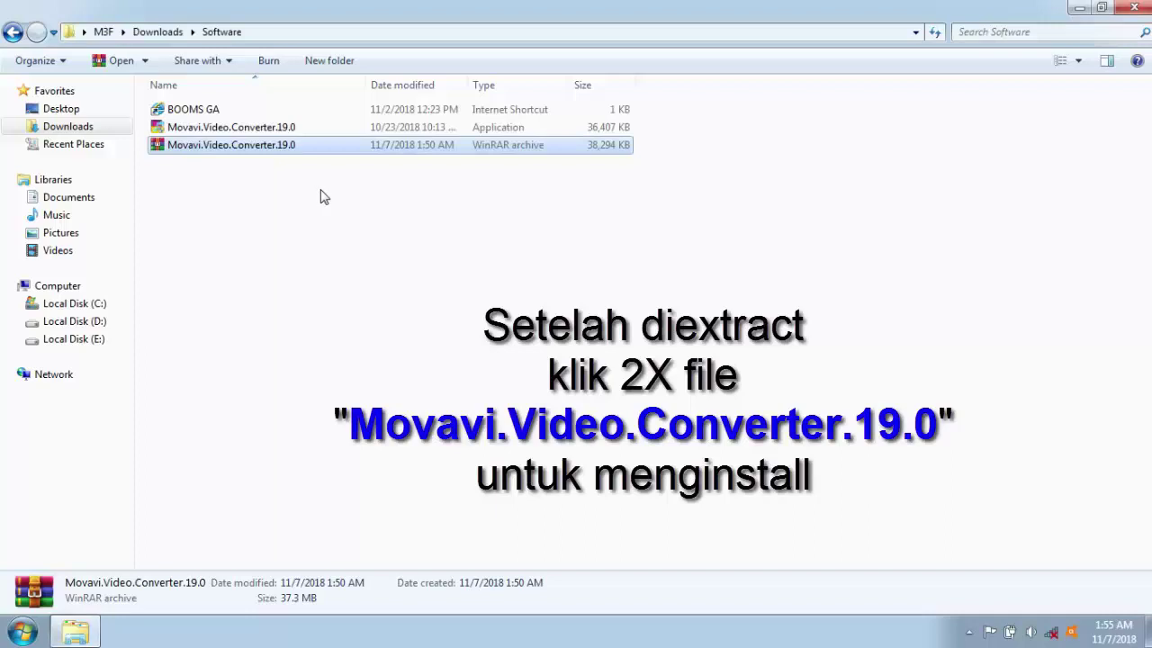
Run the Movavi.Video.Converter.19.0 installer, pass the welcome and information pages, and choose ENG as the program language.
double_click(266, 131)
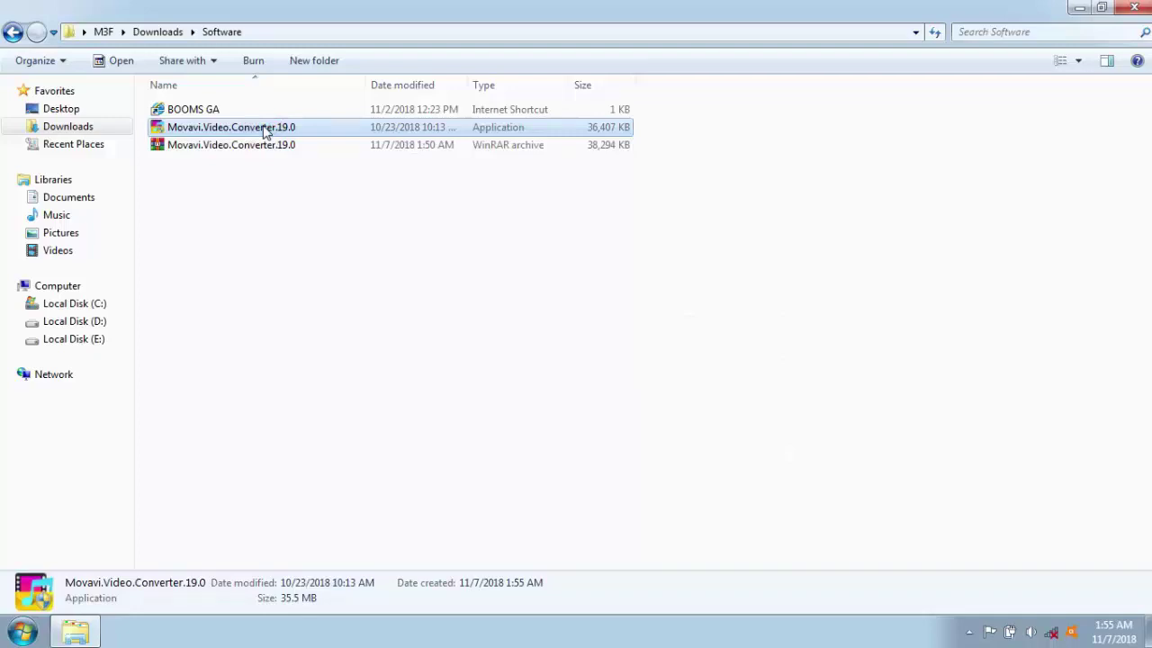
double_click(266, 131)
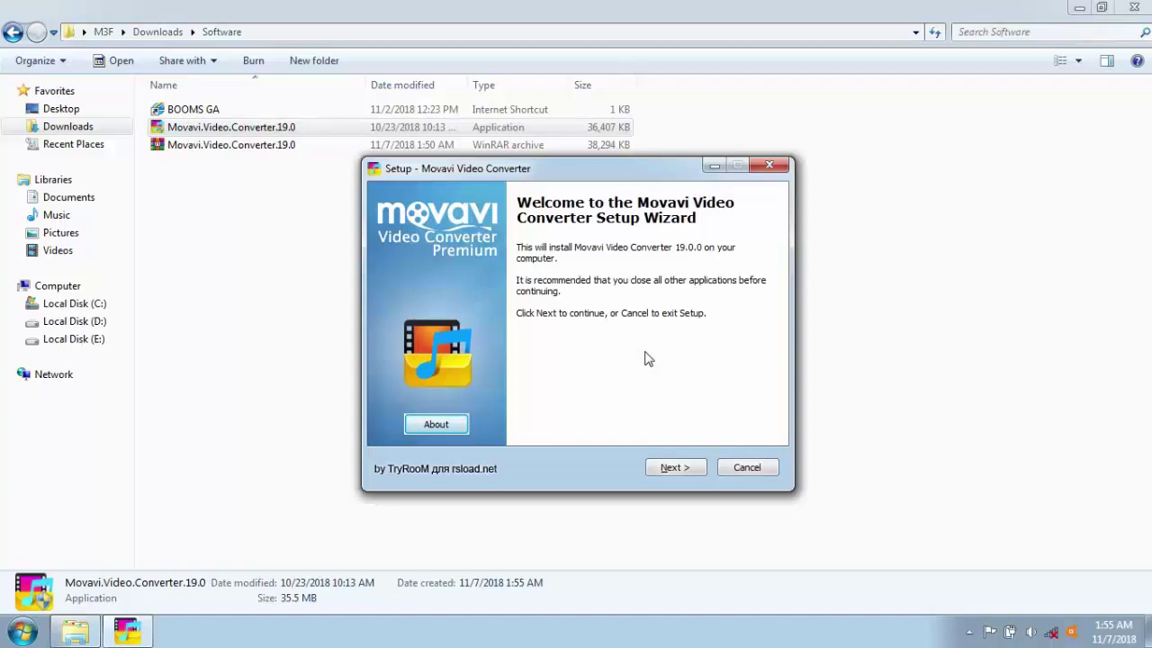
click(675, 471)
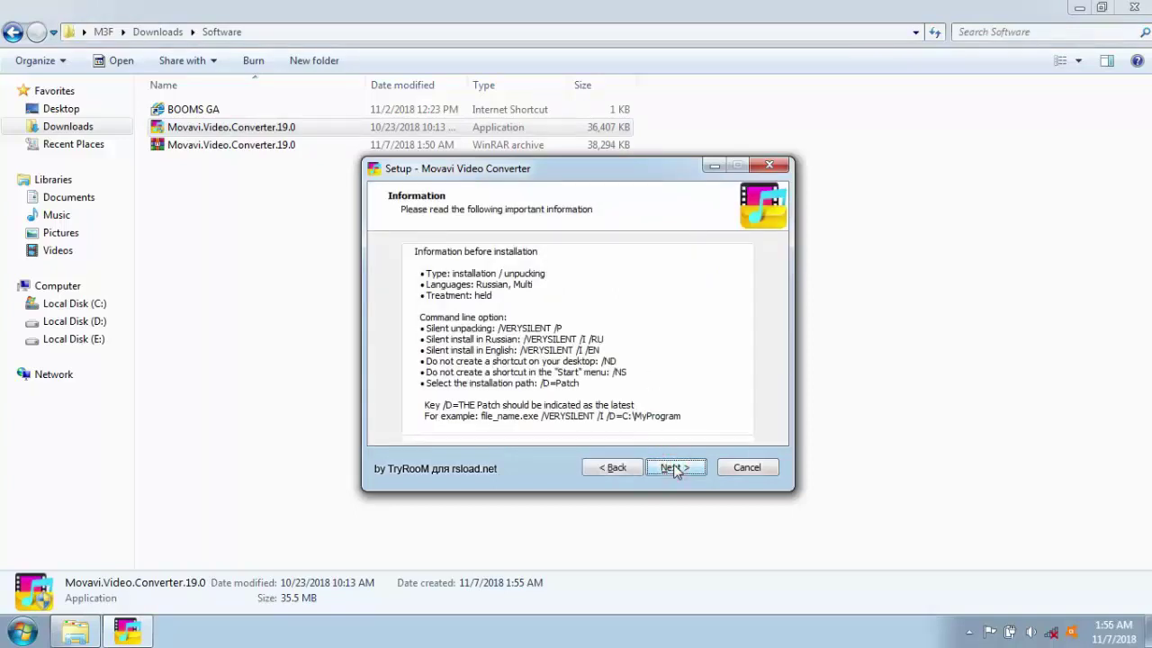
click(675, 469)
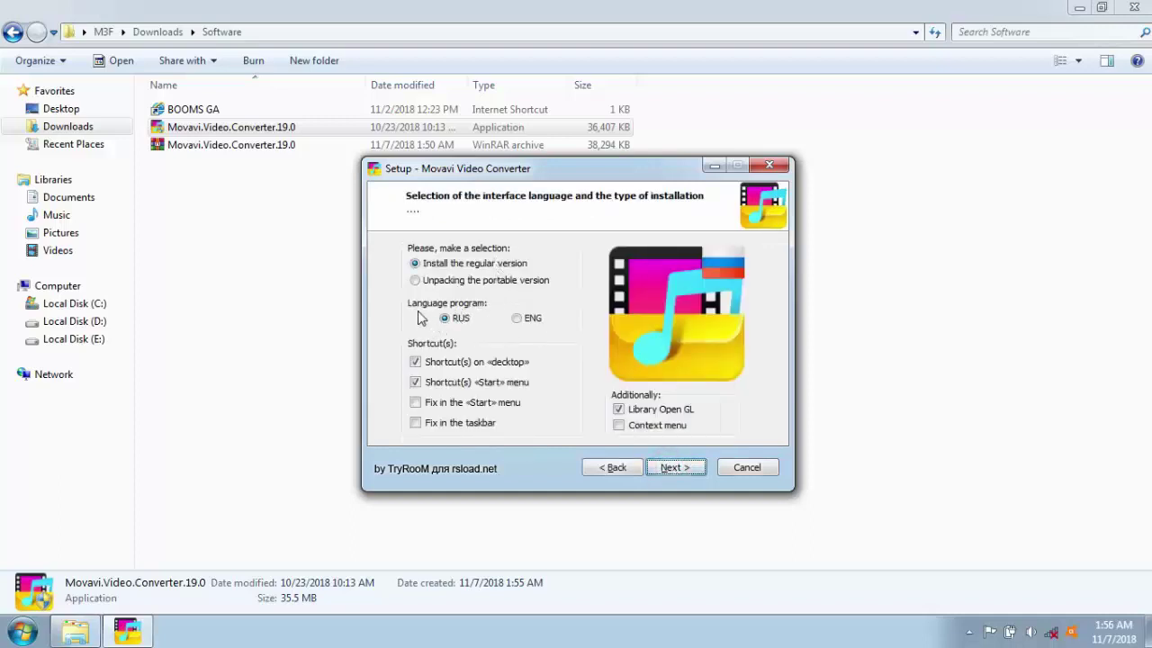
click(517, 319)
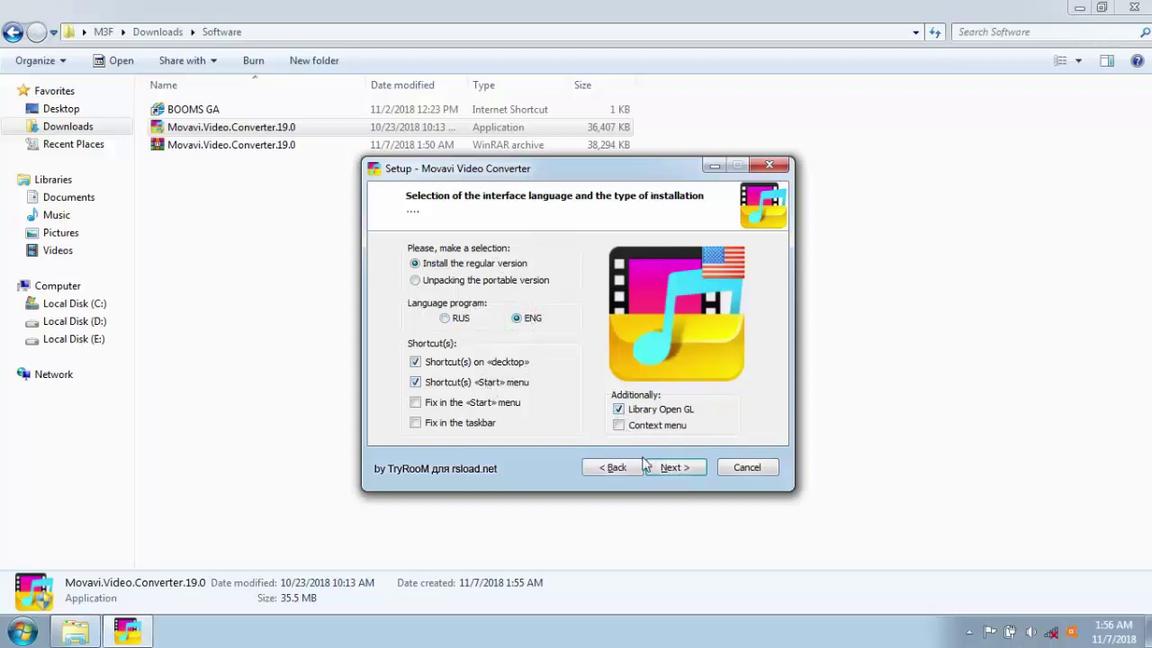
Install Movavi Video Converter into C:\Program Files (x86)\Movavi Video Converter 19 Premium and decline running it when setup finishes.
click(679, 466)
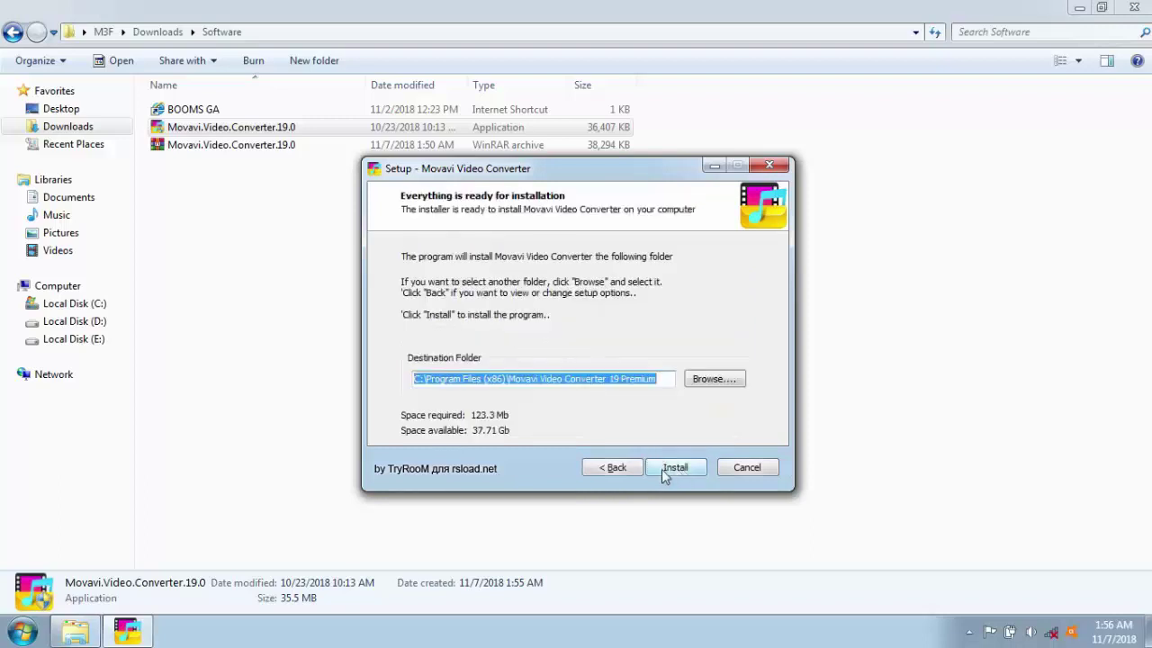
click(664, 469)
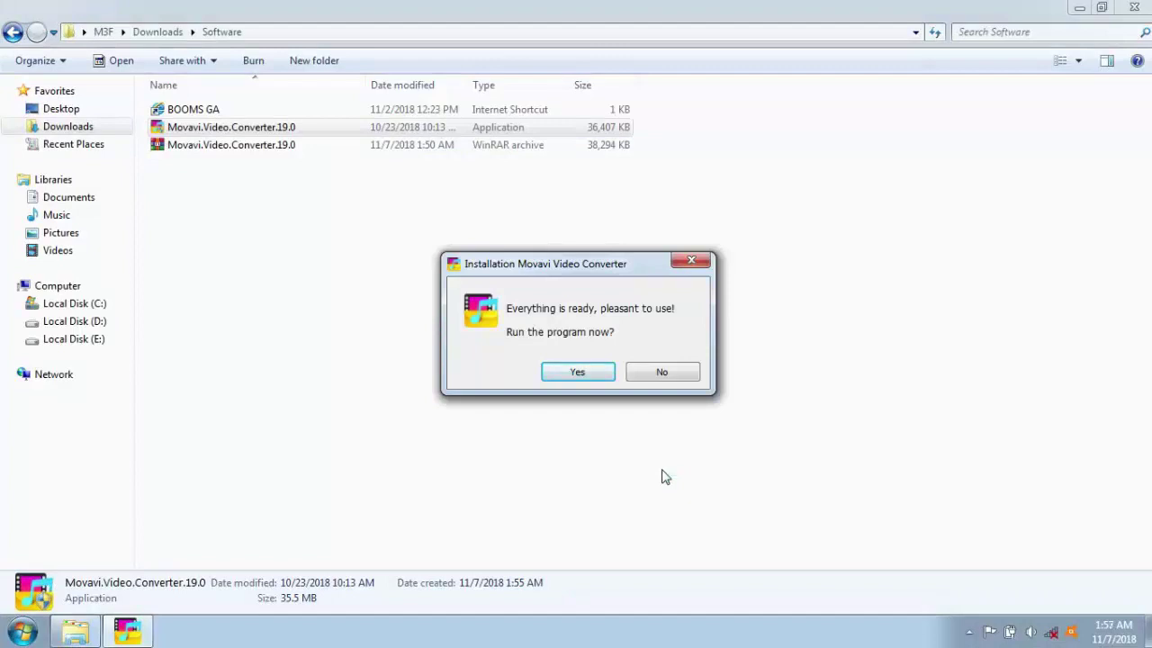
click(660, 374)
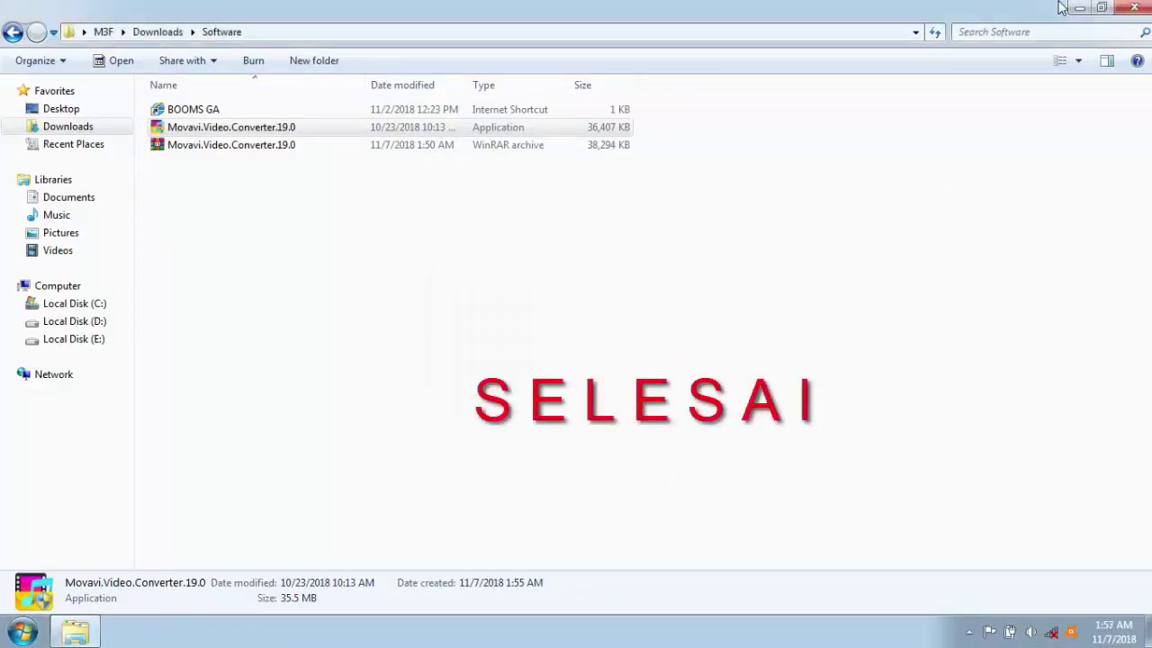
Restore the Explorer window to a smaller size, move it clear of the desktop shortcuts, and launch Movavi Video Converter from the desktop.
click(1101, 7)
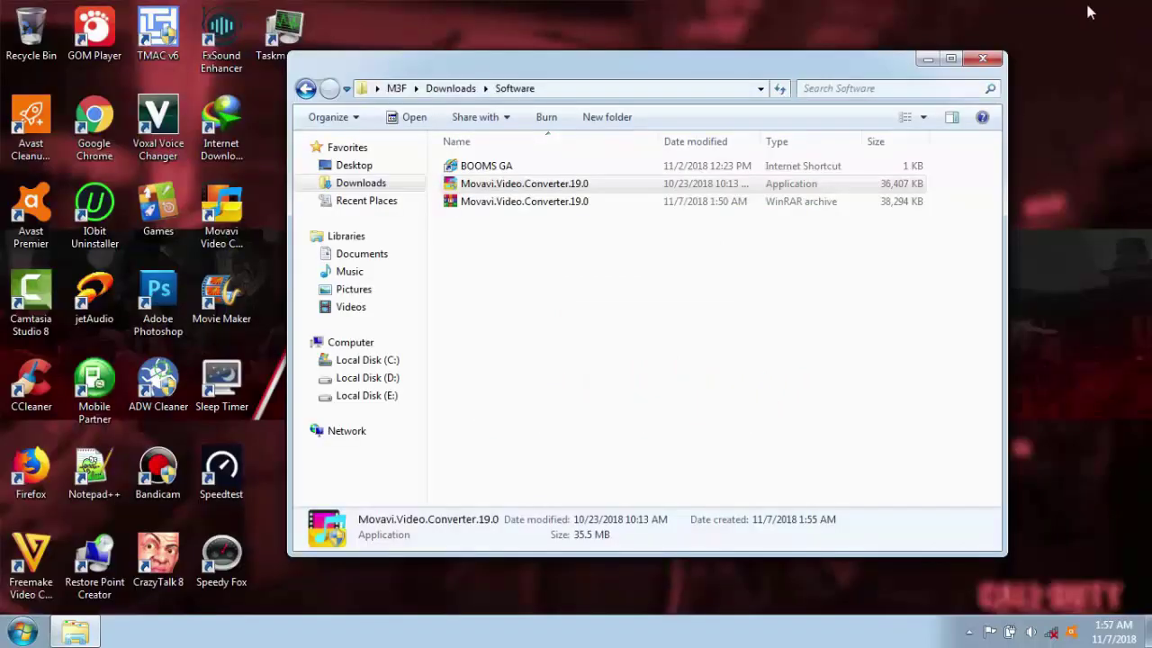
drag(416, 64, 450, 77)
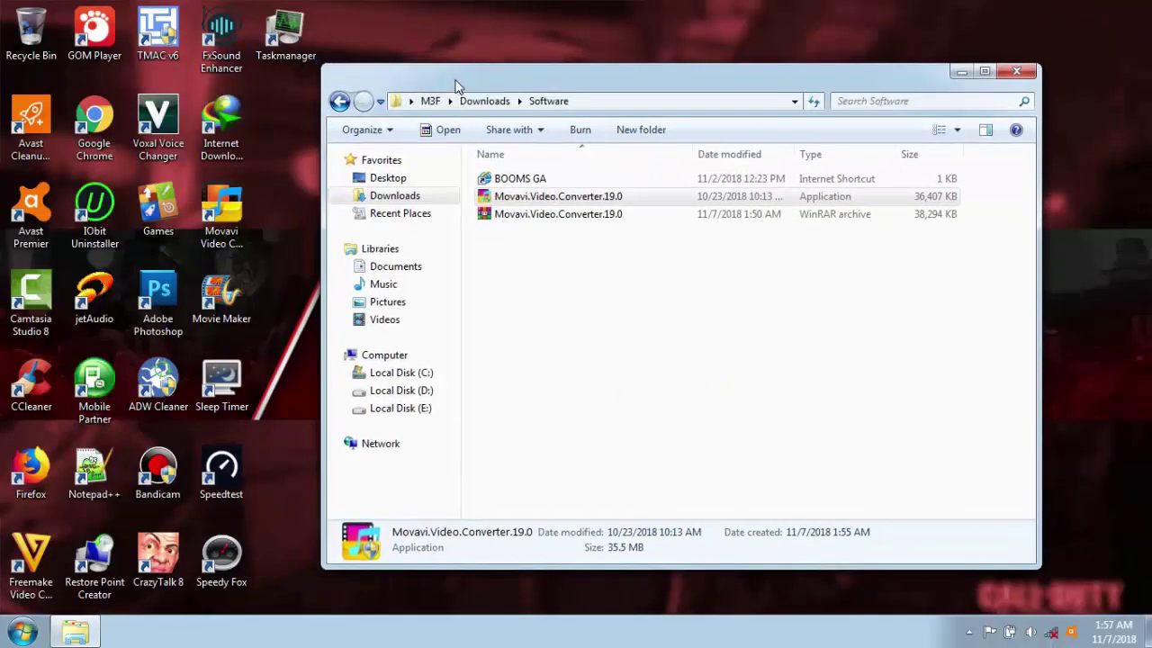
click(214, 217)
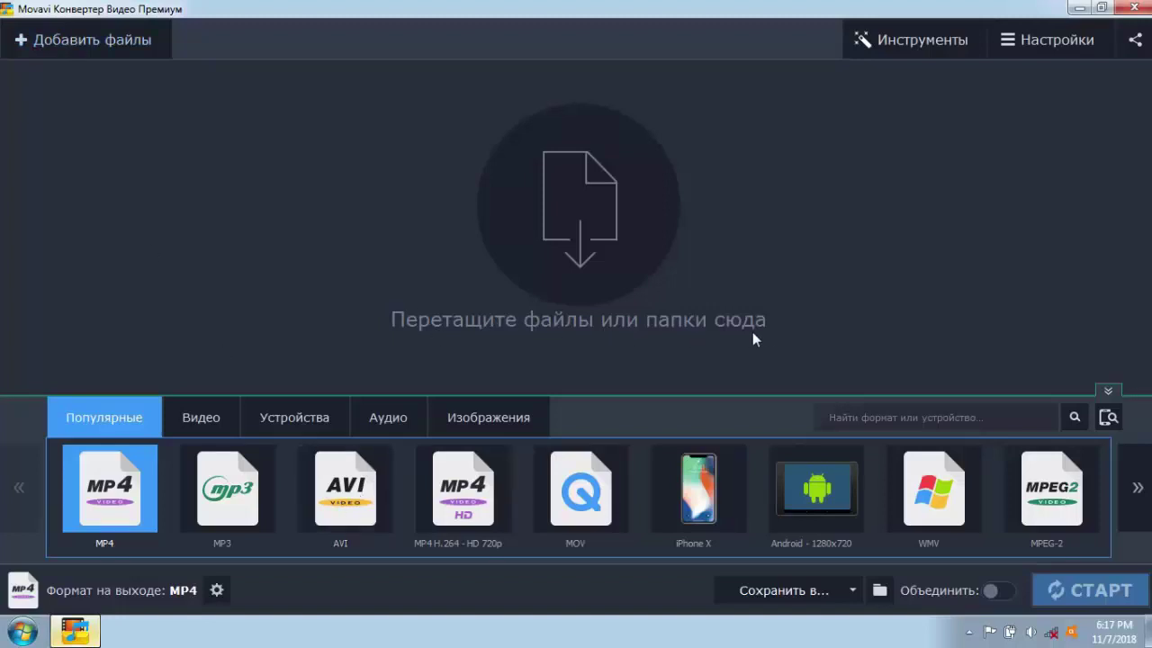
Change the converter's interface language from Russian to English.
click(1042, 45)
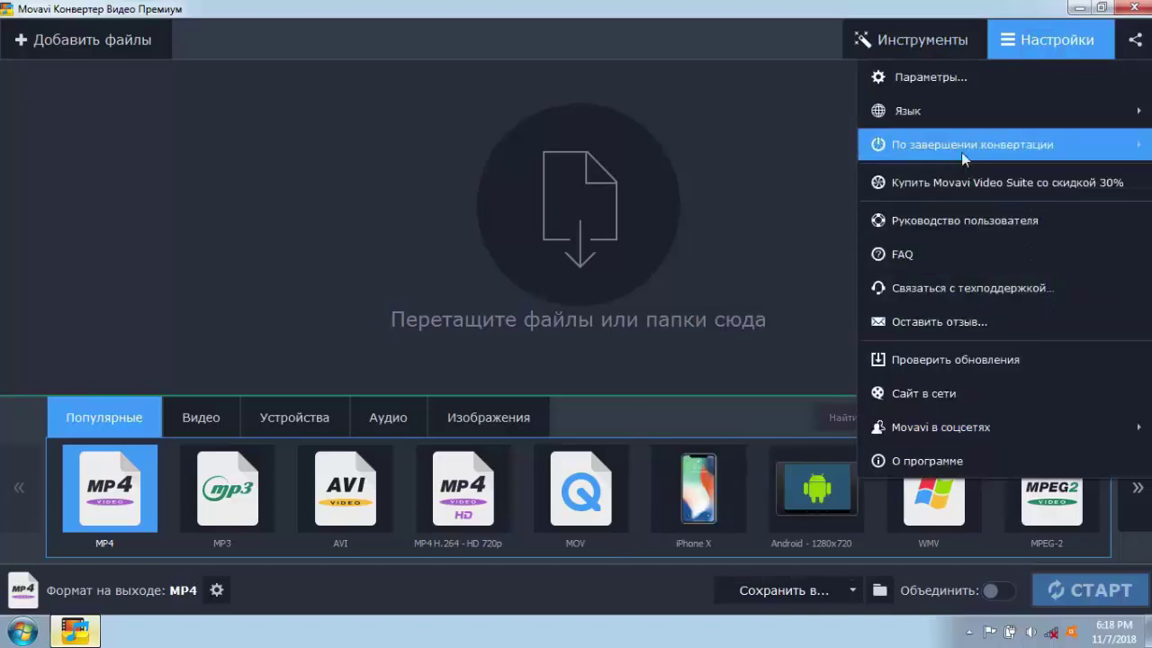
mouse_move(961, 152)
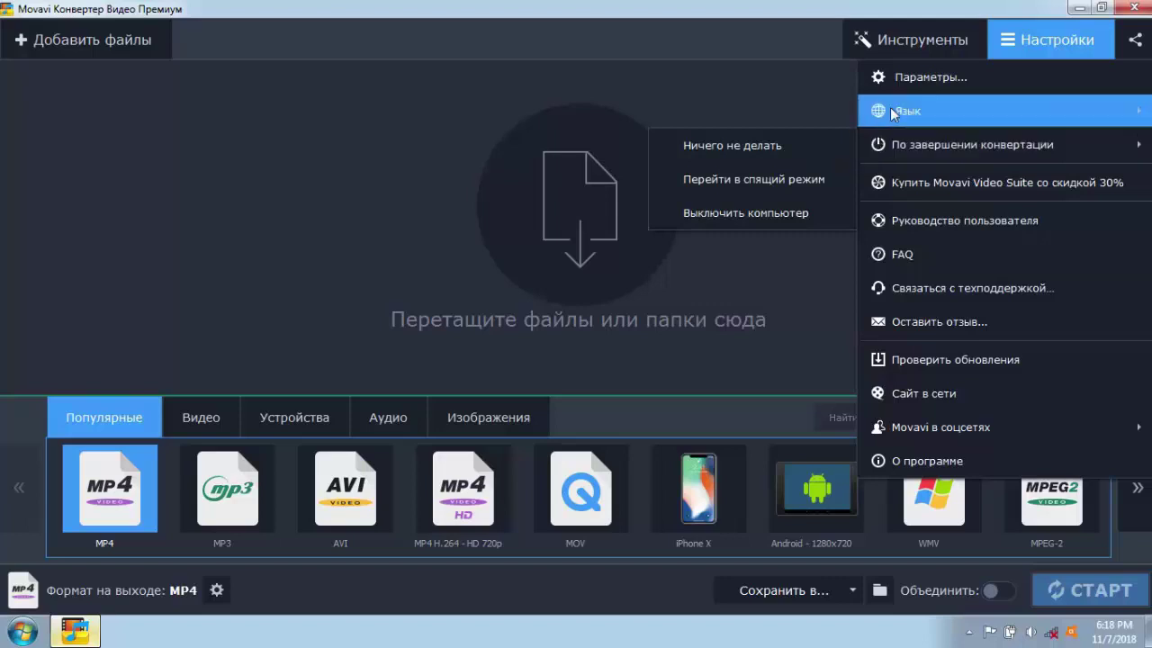
mouse_move(890, 107)
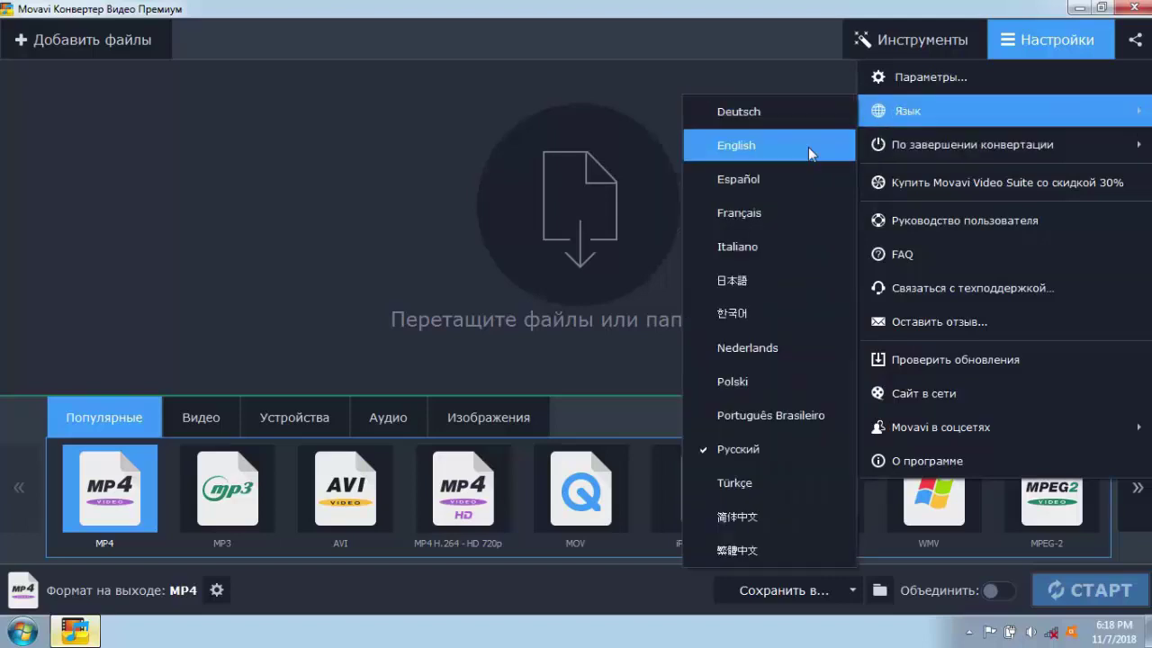
click(735, 144)
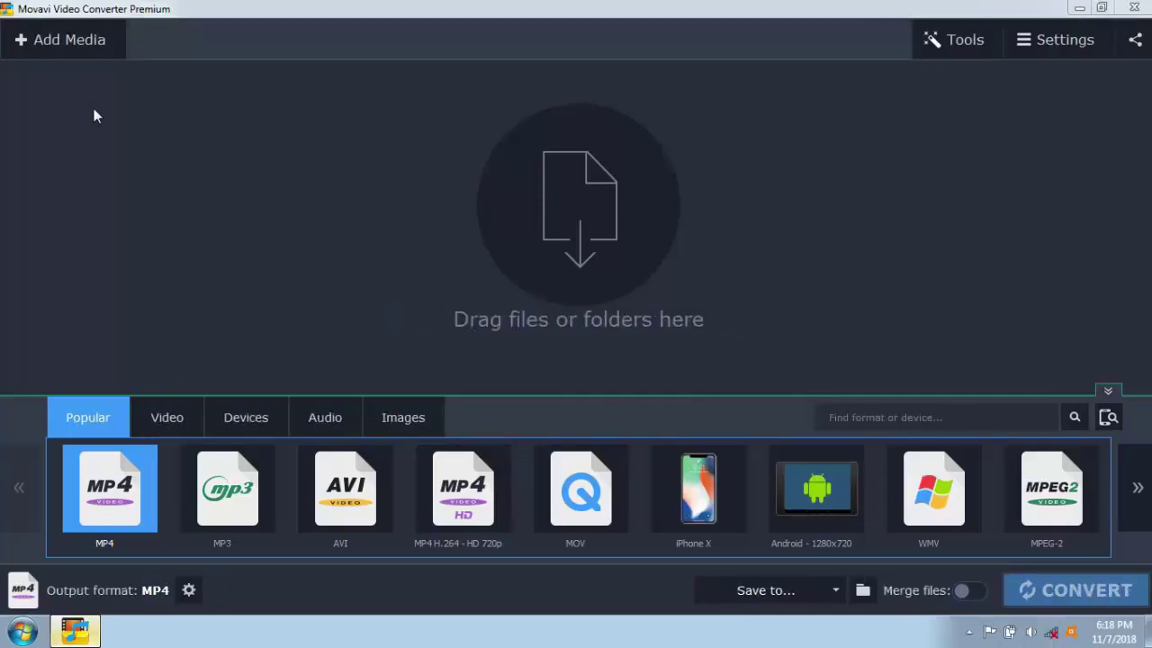
click(1049, 39)
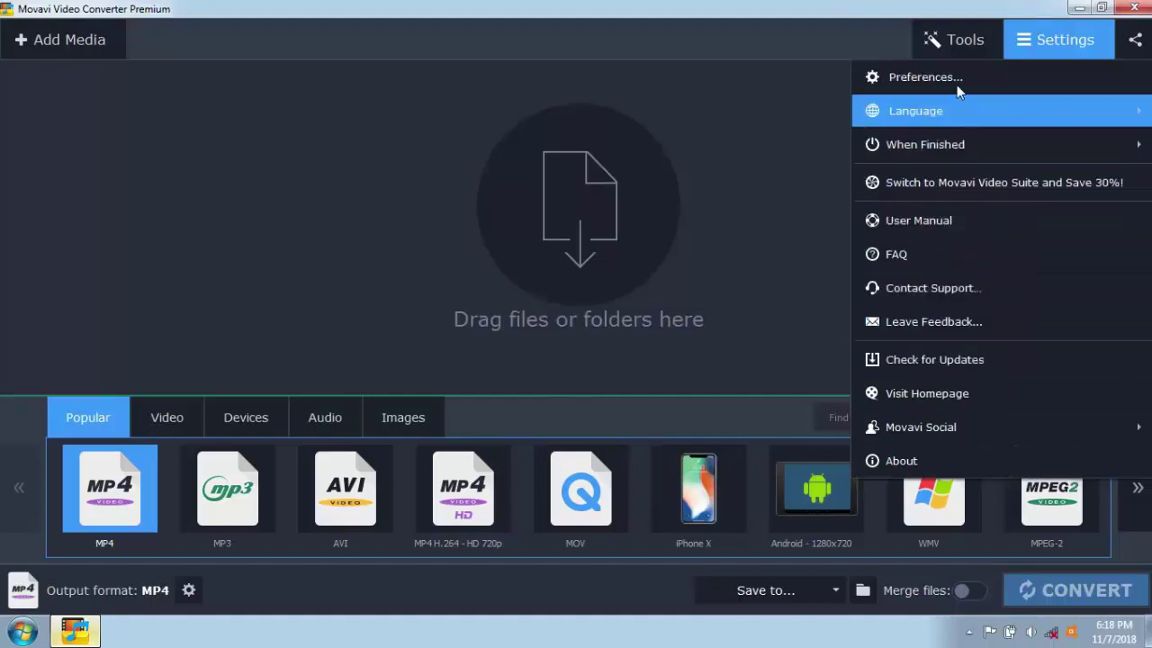
click(711, 17)
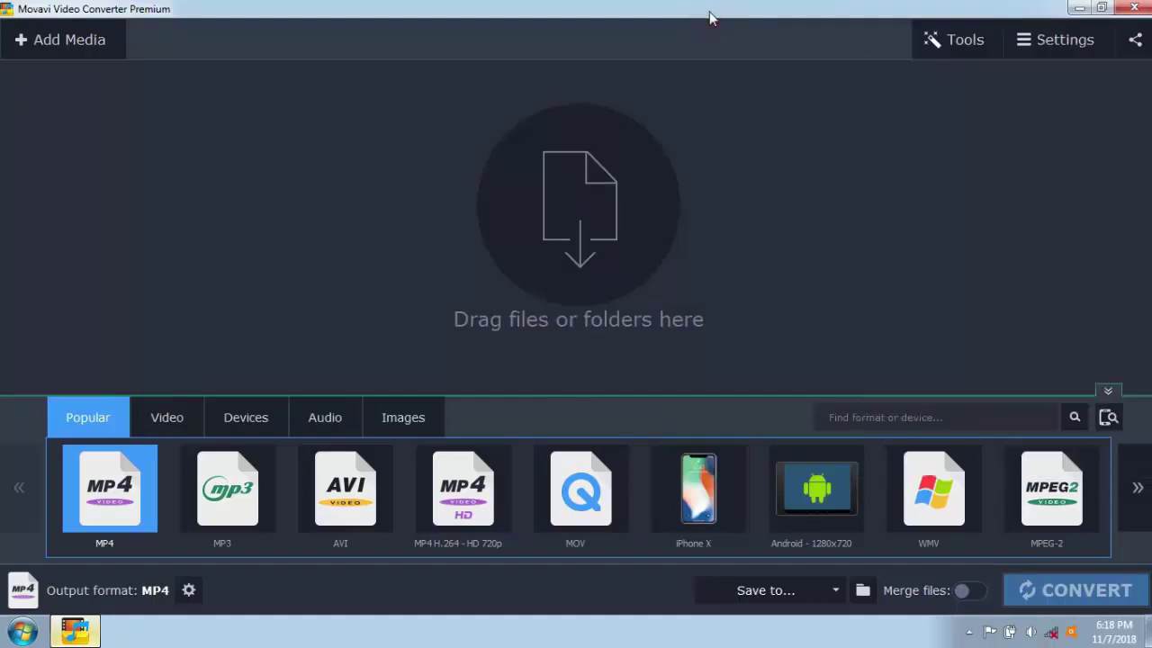